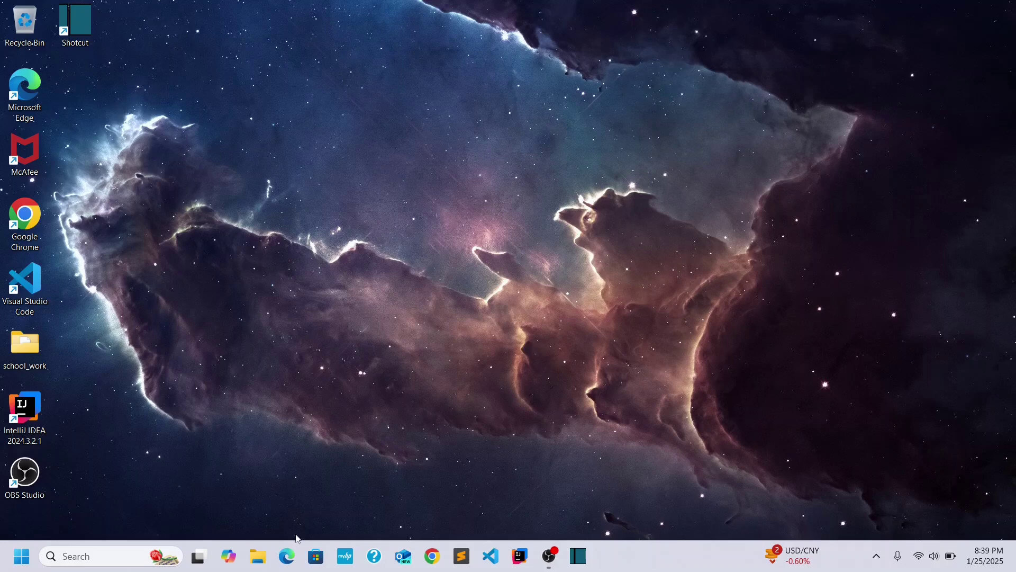
Step: In Edge, go to google.com and search for 'amazon corretto'
{"action": "left_click", "coordinate": [290, 559]}
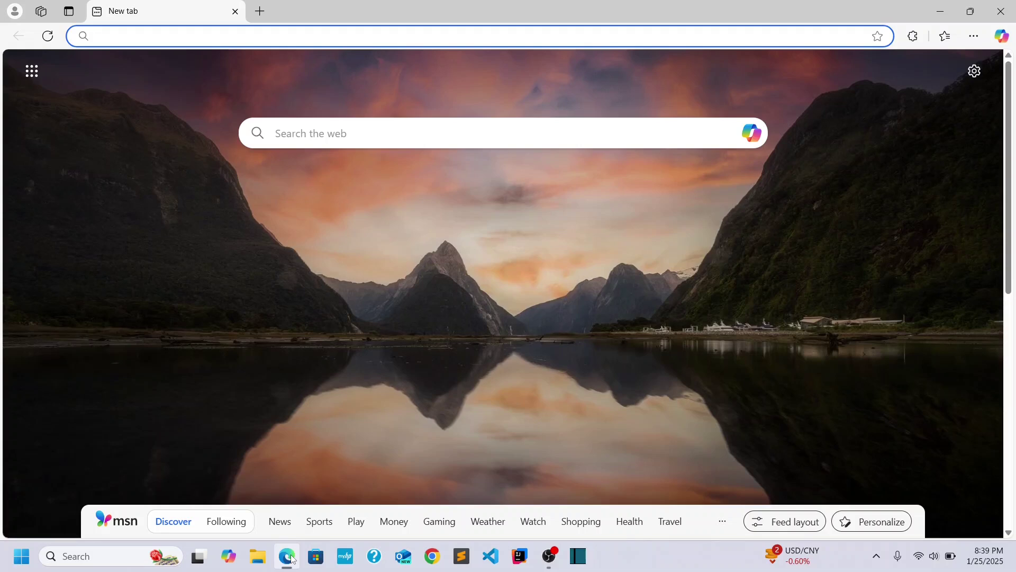
{"action": "type", "text": "google.com"}
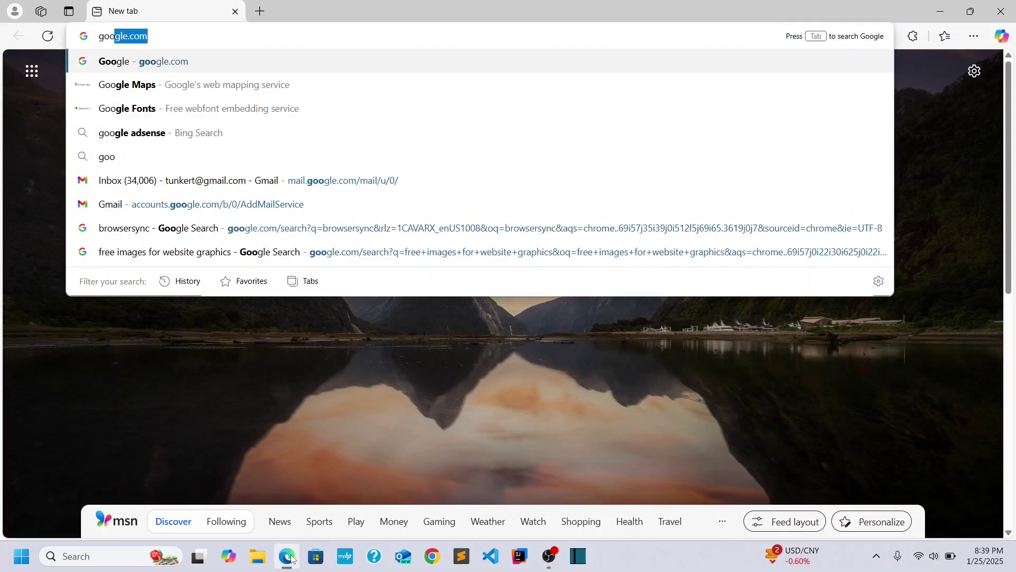
{"action": "key", "text": "Return"}
{"action": "type", "text": "a"}
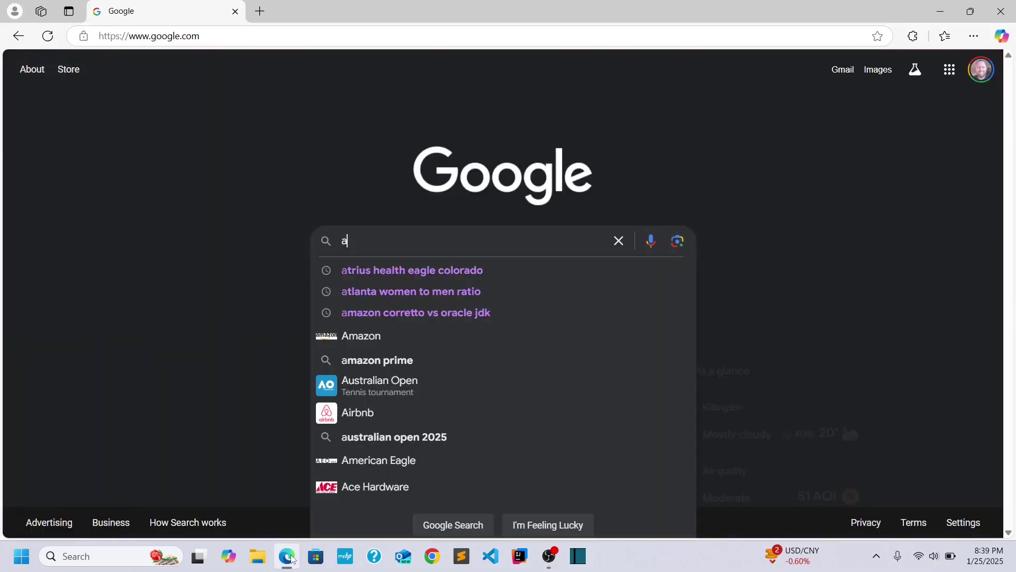
{"action": "type", "text": "mazo"}
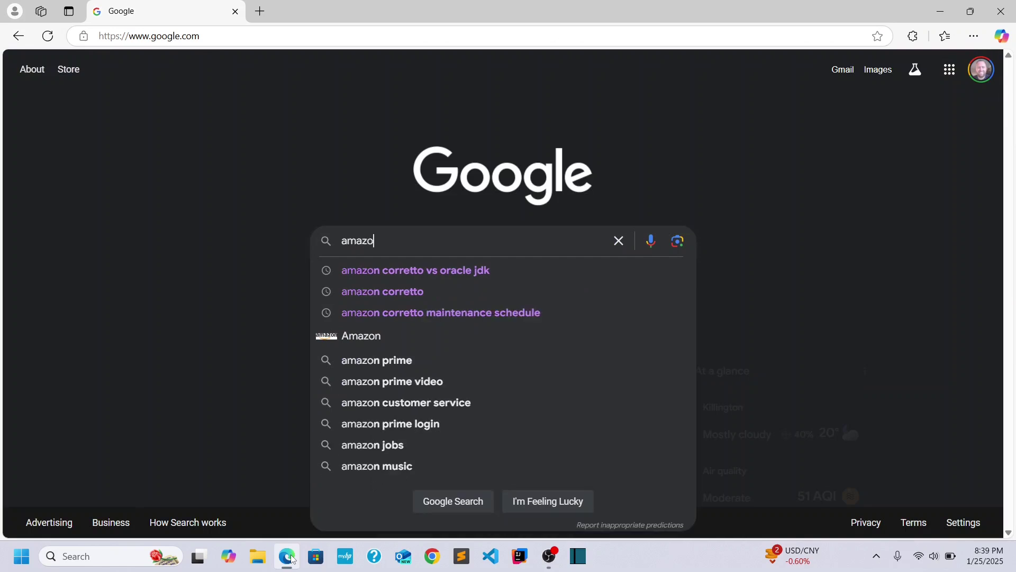
{"action": "type", "text": "n"}
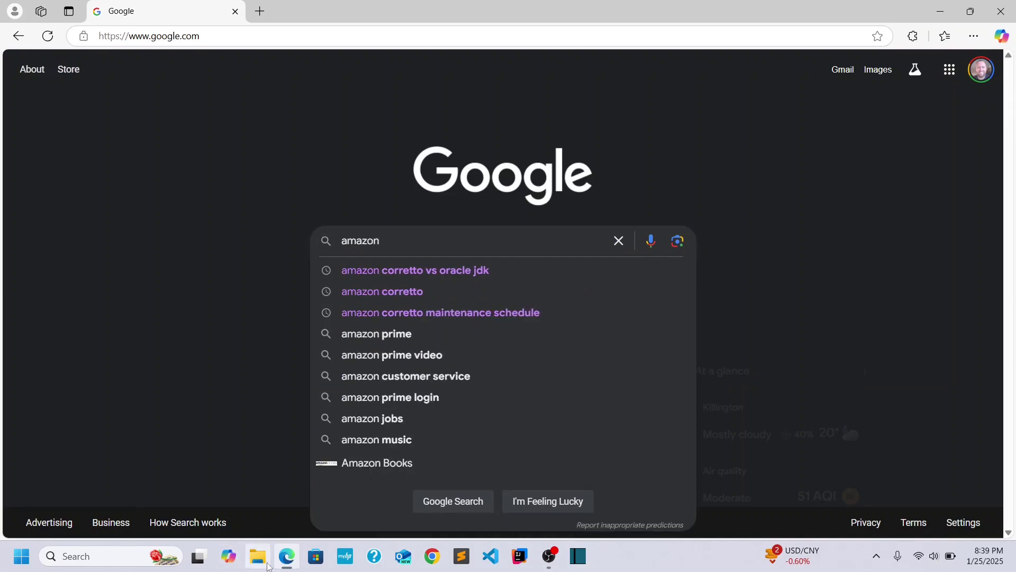
{"action": "left_click", "coordinate": [384, 292]}
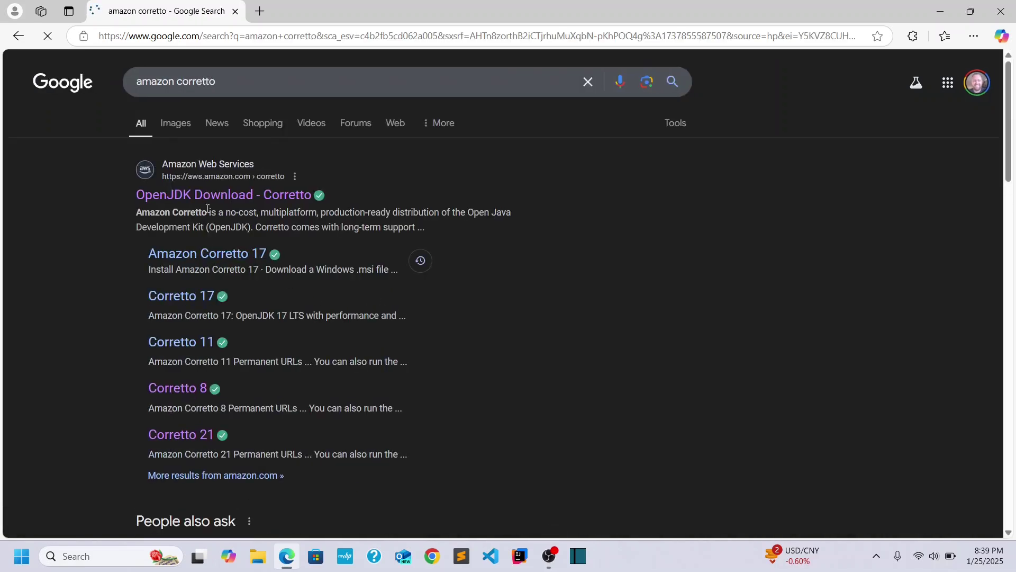
Step: Open the Amazon Corretto download page from the results and look through it
{"action": "left_click", "coordinate": [221, 198]}
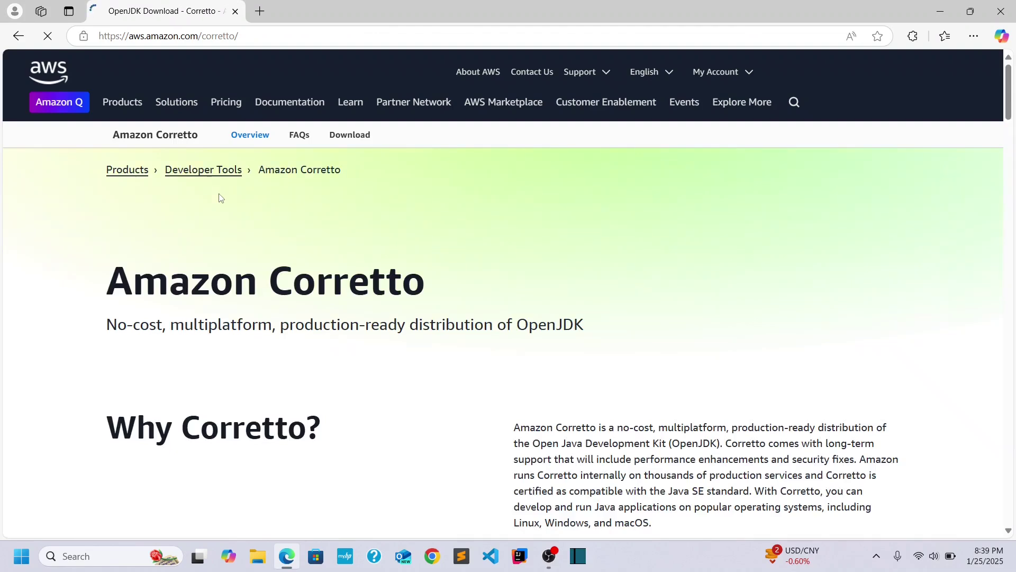
{"action": "scroll", "coordinate": [79, 320], "scroll_direction": "down", "scroll_amount": 5}
{"action": "scroll", "coordinate": [79, 319], "scroll_direction": "down", "scroll_amount": 10}
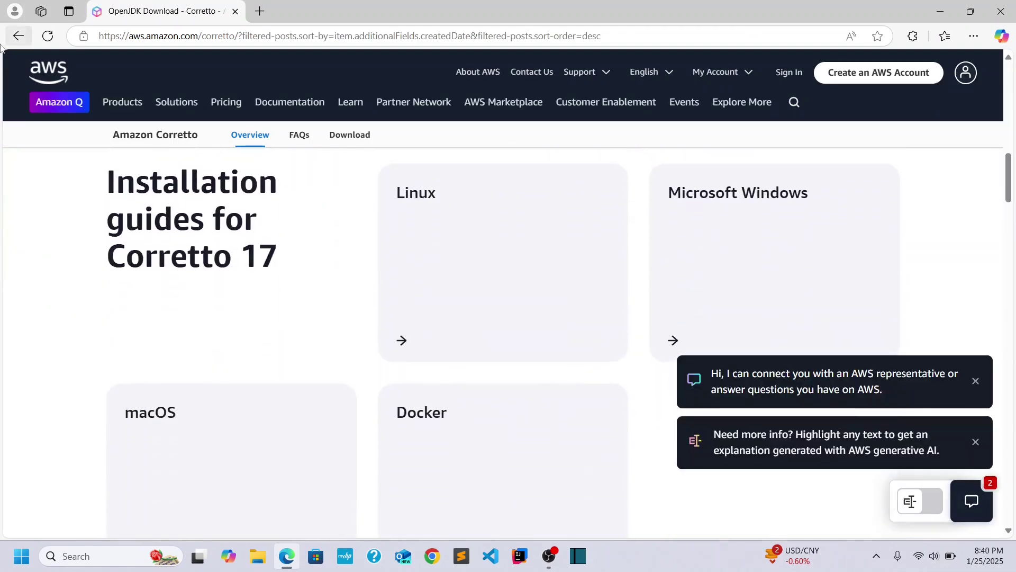
Step: Go back and refine the Google search to 'amazon corretto 21'
{"action": "left_click", "coordinate": [19, 40]}
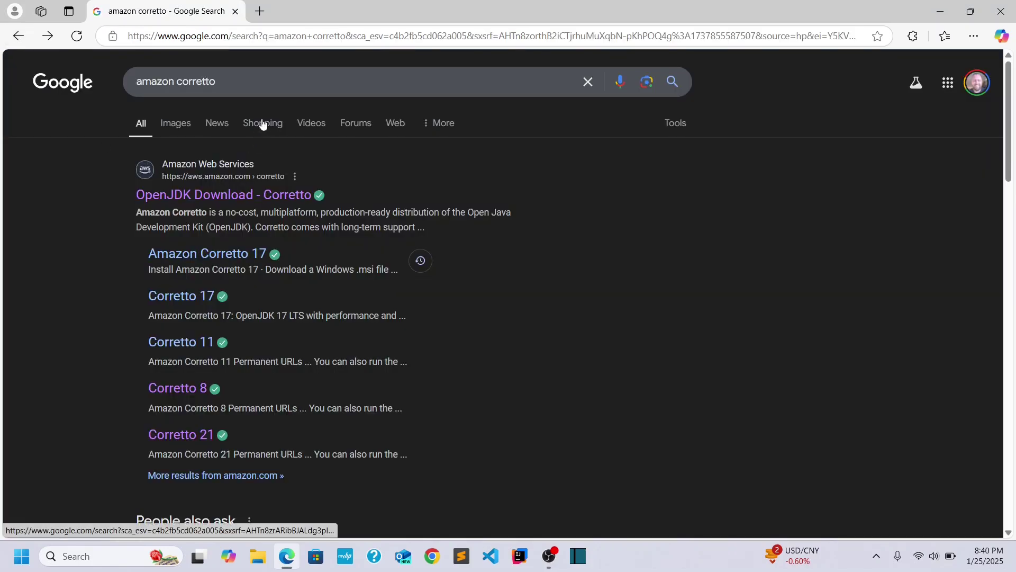
{"action": "left_click", "coordinate": [278, 83]}
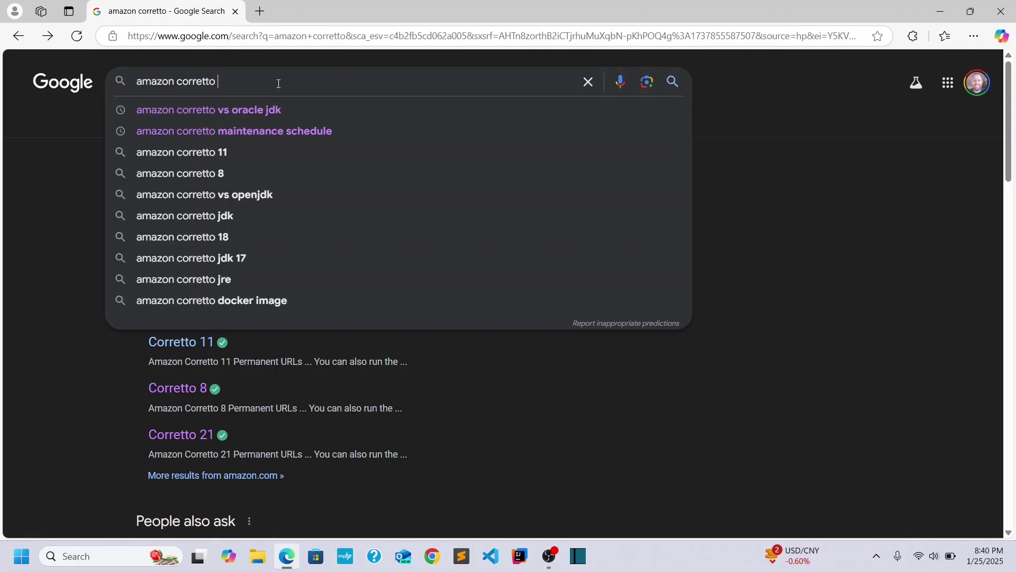
{"action": "type", "text": "21"}
{"action": "key", "text": "Return"}
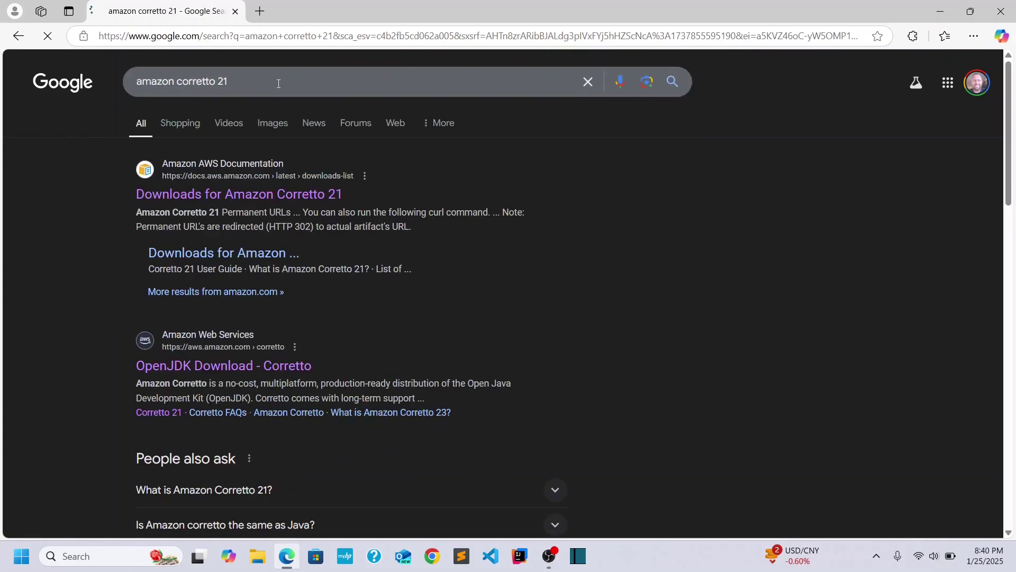
Step: Open 'Downloads for Amazon Corretto 21' and download the Windows x64 .msi installer
{"action": "left_click", "coordinate": [290, 195]}
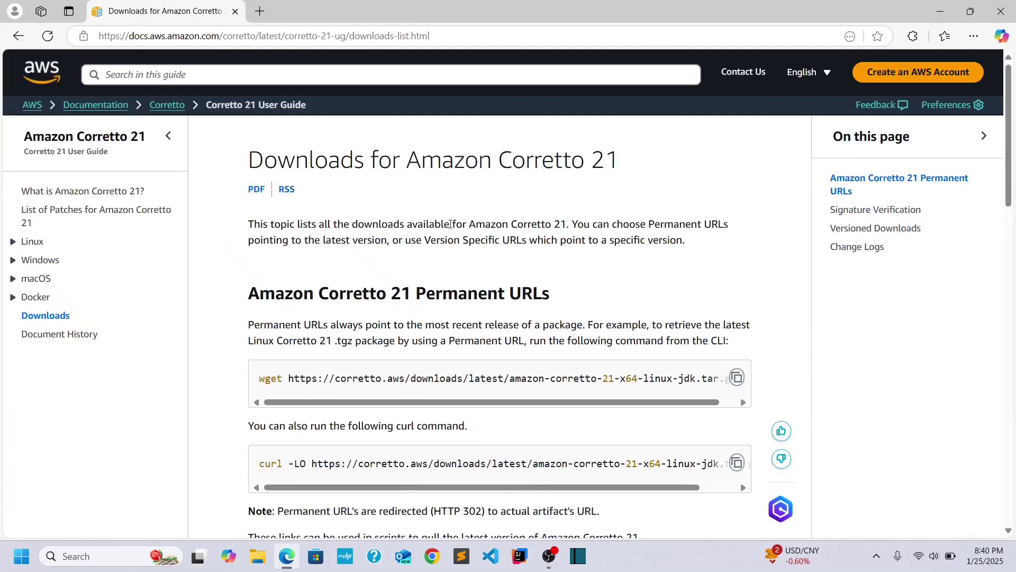
{"action": "scroll", "coordinate": [451, 225], "scroll_direction": "down", "scroll_amount": 2}
{"action": "scroll", "coordinate": [451, 225], "scroll_direction": "down", "scroll_amount": 3}
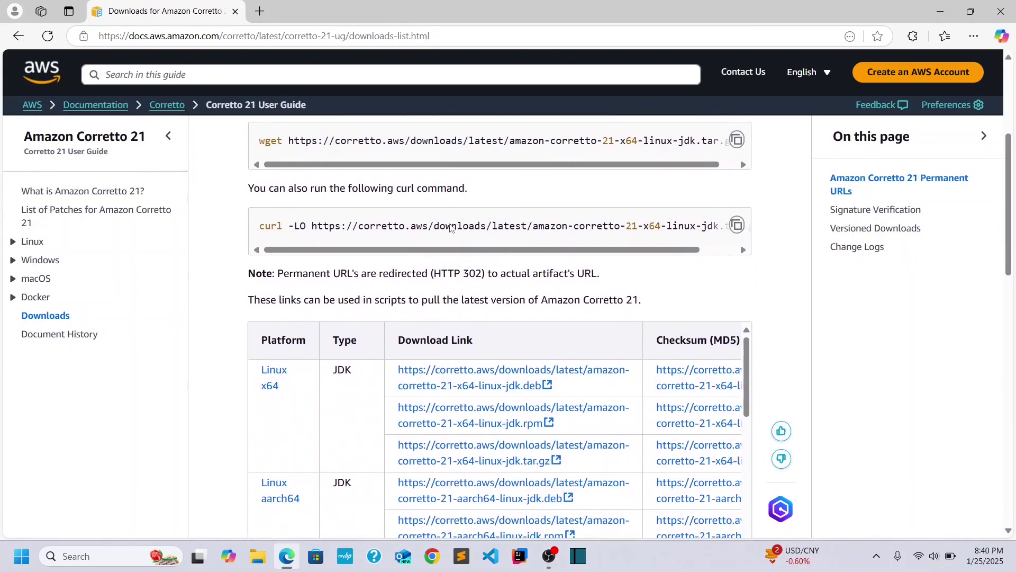
{"action": "scroll", "coordinate": [450, 227], "scroll_direction": "down", "scroll_amount": 3}
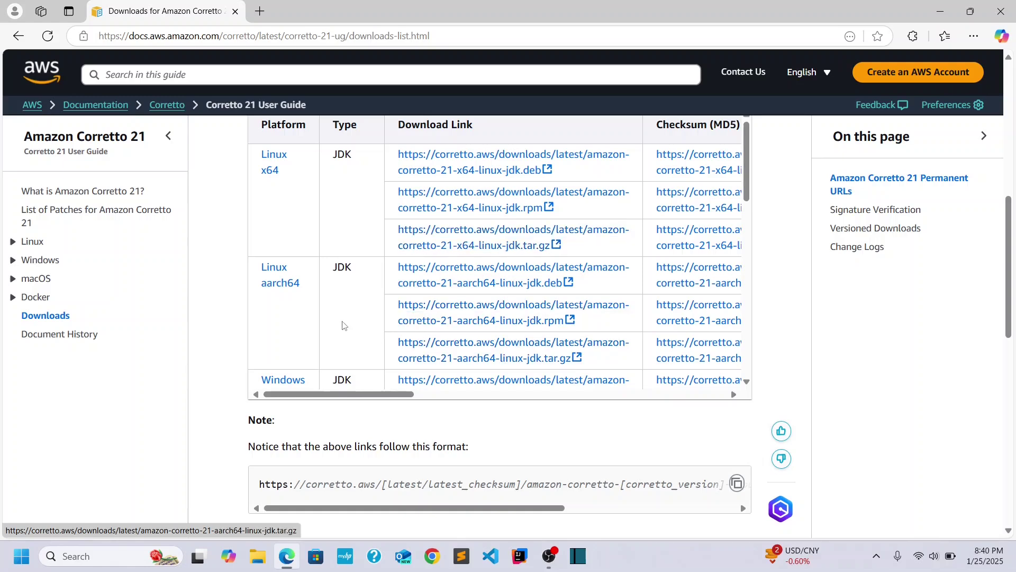
{"action": "scroll", "coordinate": [346, 308], "scroll_direction": "down", "scroll_amount": 1}
{"action": "scroll", "coordinate": [346, 308], "scroll_direction": "down", "scroll_amount": 1}
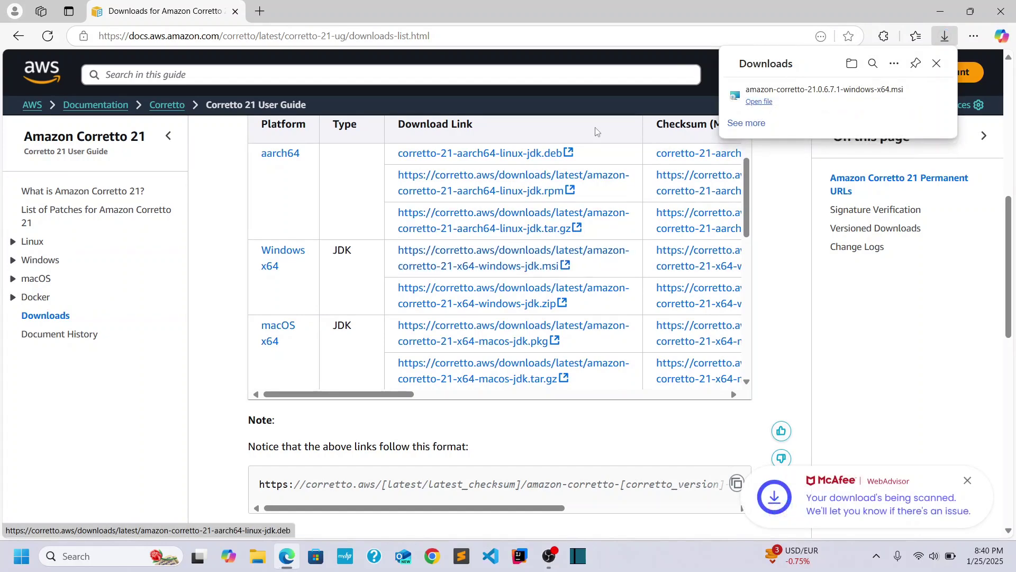
Step: Run amazon-corretto-21.0.6.7.1-windows-x64.msi and install it with default features and location
{"action": "left_click", "coordinate": [762, 107]}
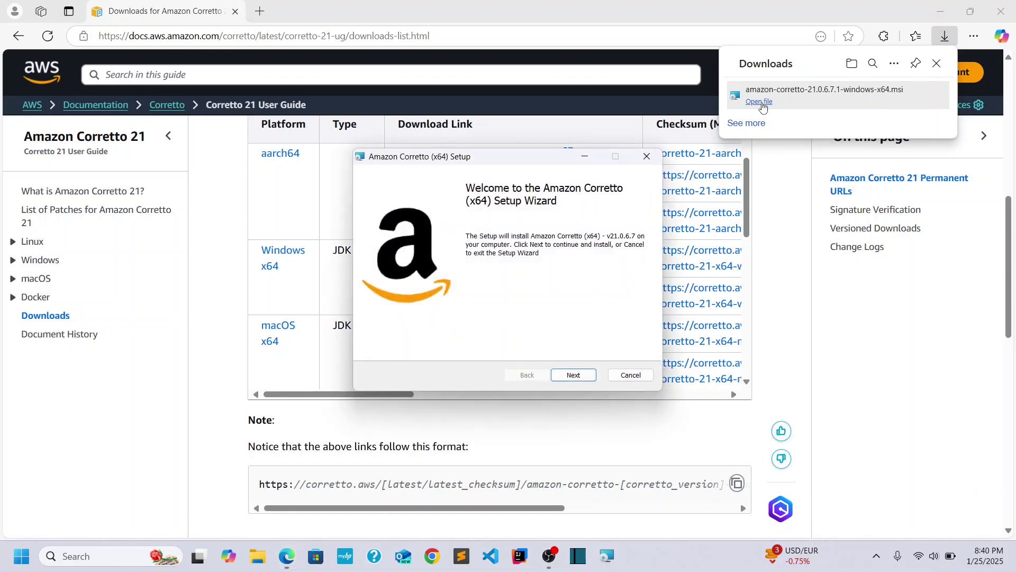
{"action": "left_click", "coordinate": [567, 376]}
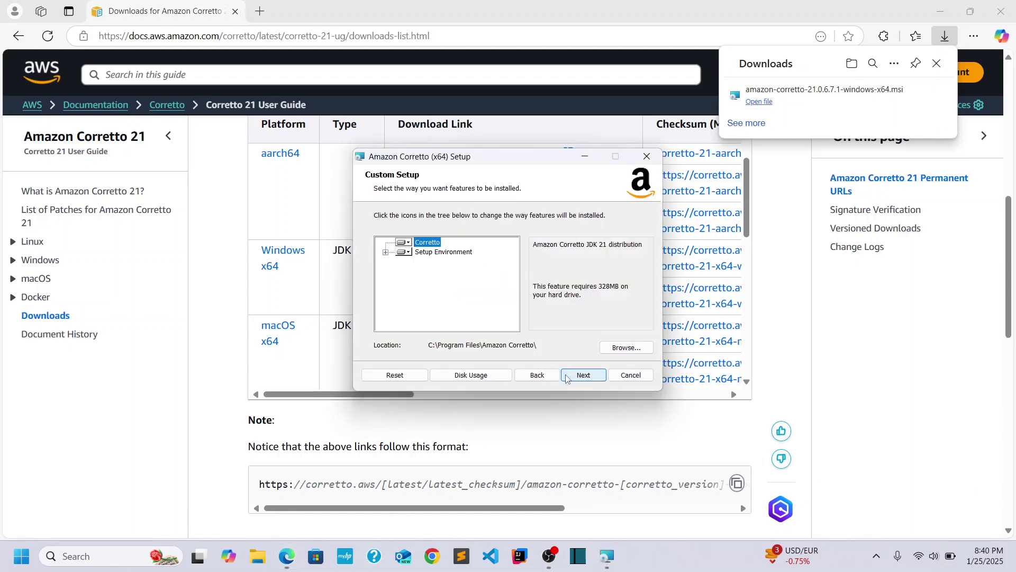
{"action": "left_click", "coordinate": [581, 382]}
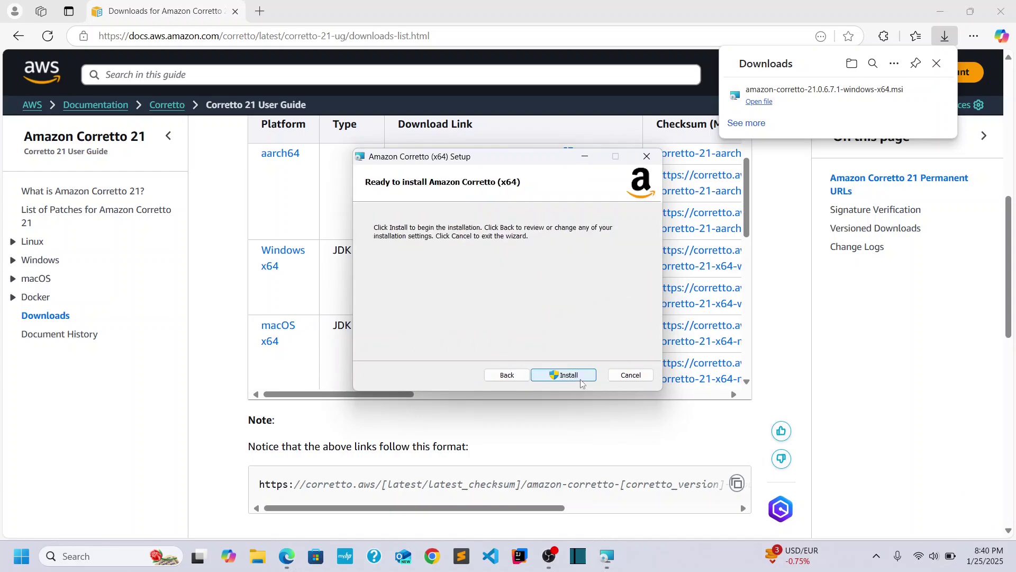
{"action": "left_click", "coordinate": [579, 379]}
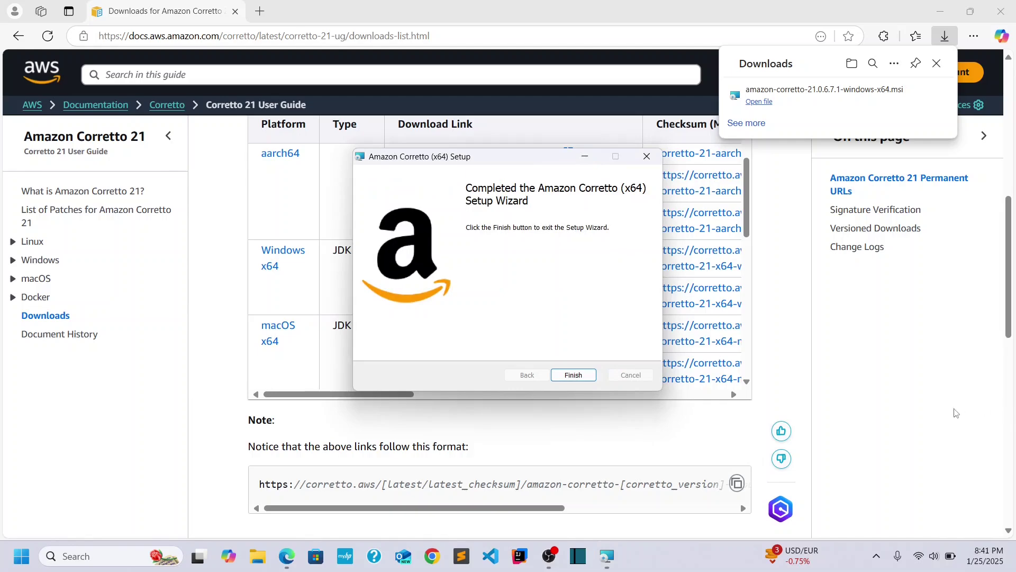
{"action": "left_click", "coordinate": [573, 375]}
Step: Close Edge and browse File Explorer to C:\Program Files\Amazon Corretto
{"action": "left_click", "coordinate": [1009, 18]}
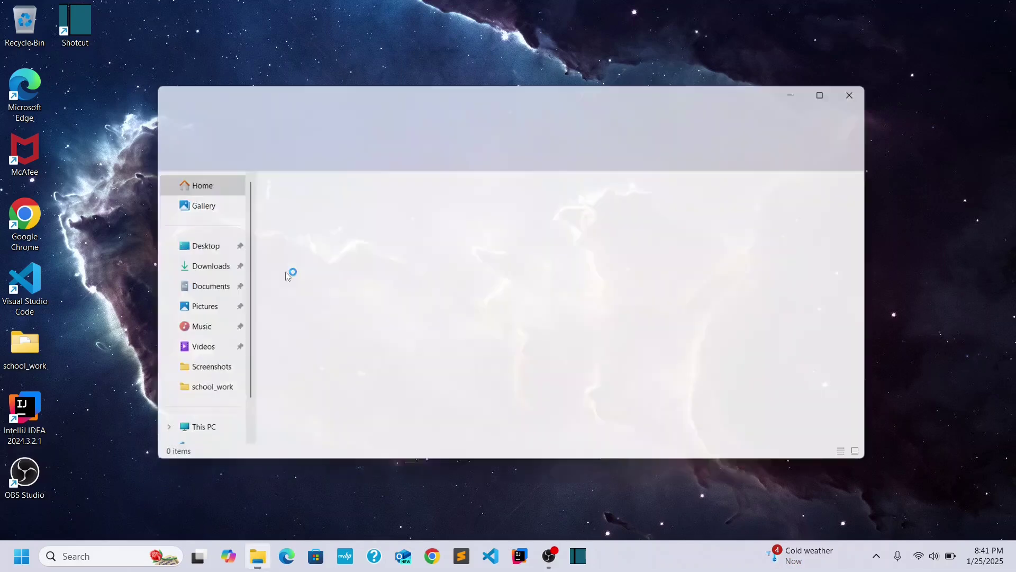
{"action": "scroll", "coordinate": [196, 371], "scroll_direction": "down", "scroll_amount": 2}
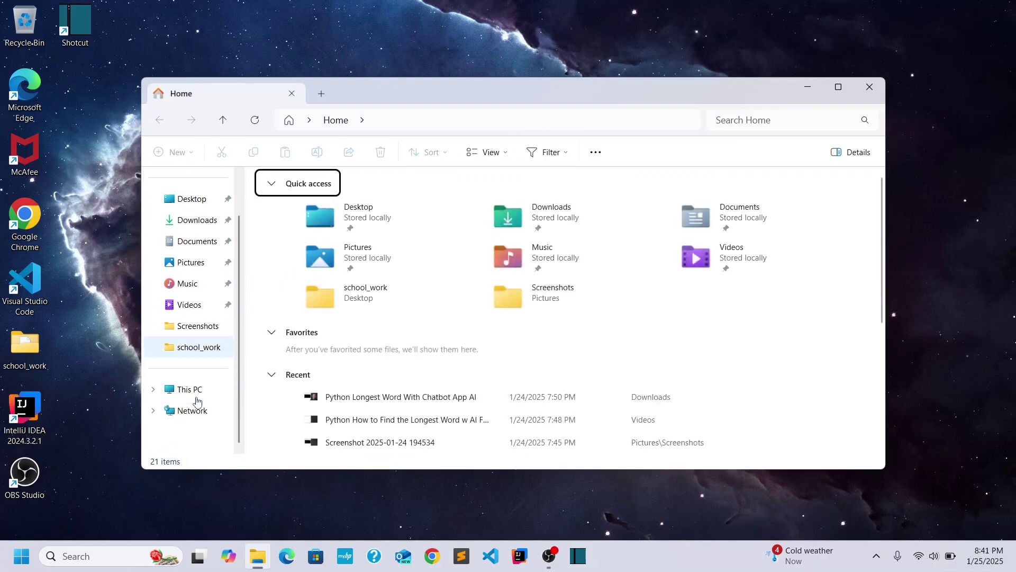
{"action": "left_click", "coordinate": [197, 391]}
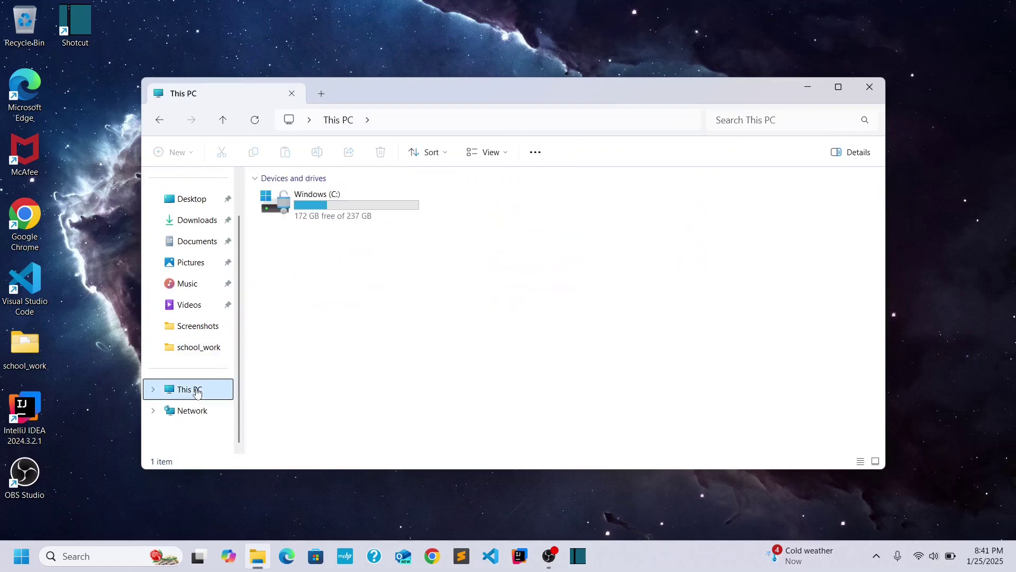
{"action": "double_click", "coordinate": [346, 217]}
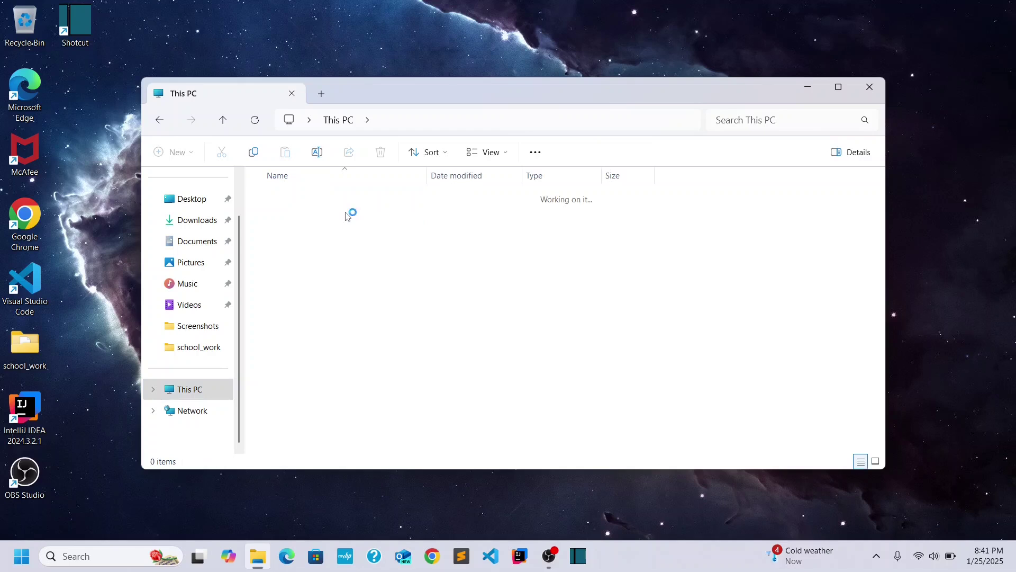
{"action": "double_click", "coordinate": [318, 237]}
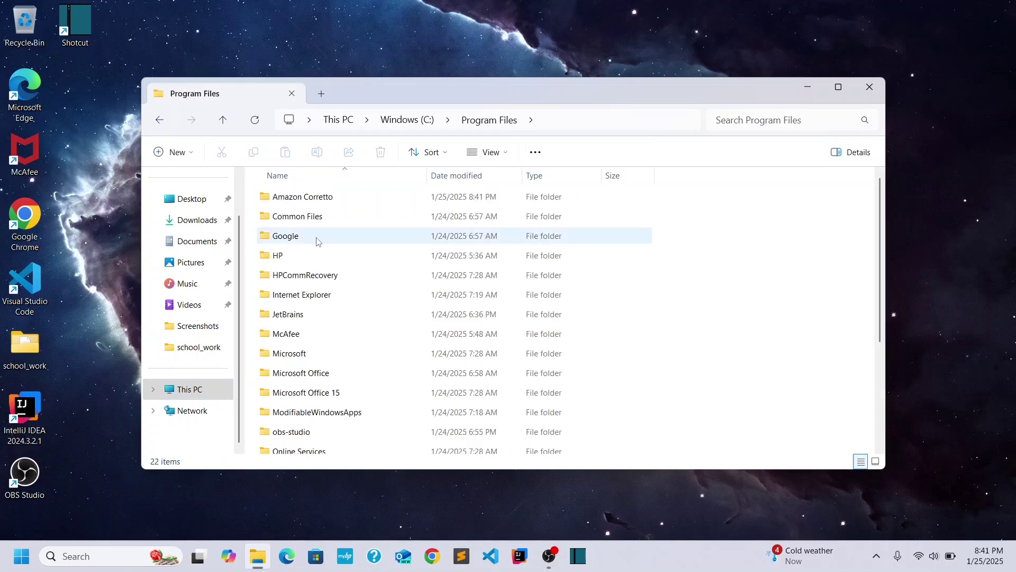
{"action": "double_click", "coordinate": [316, 200]}
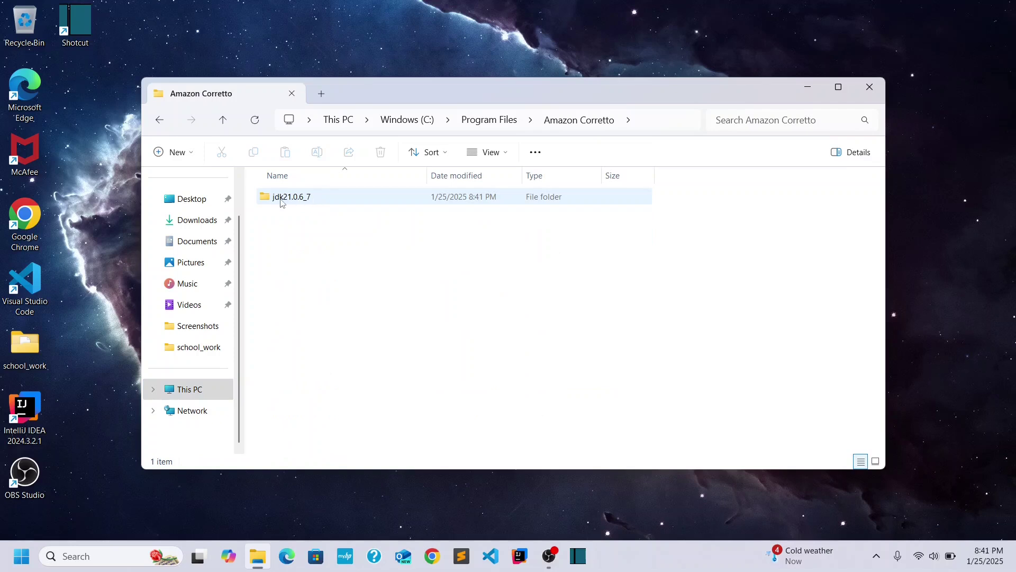
Step: Copy the jdk21.0.6_7 folder's full path with Copy as path
{"action": "left_click", "coordinate": [302, 204]}
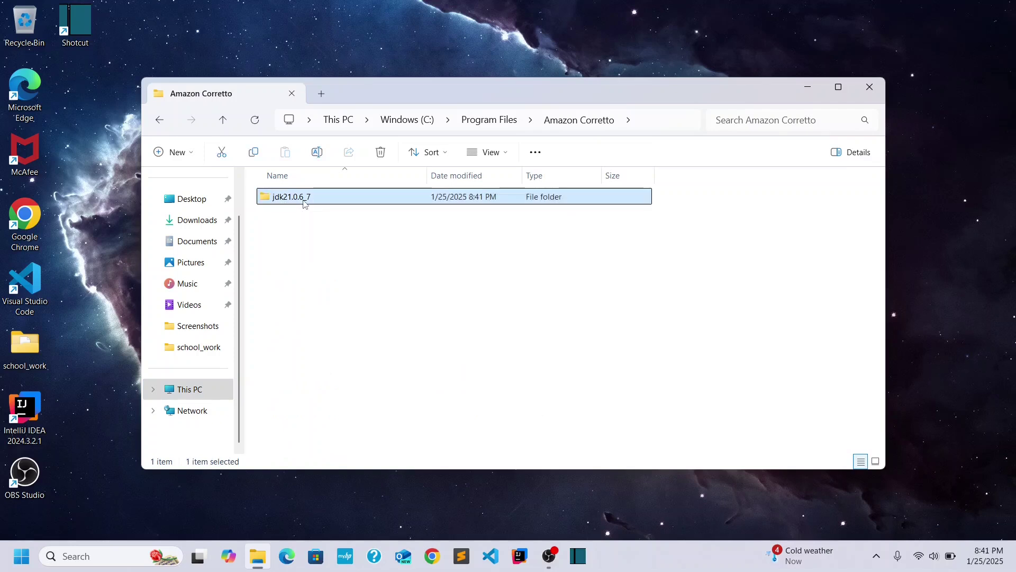
{"action": "right_click", "coordinate": [304, 204]}
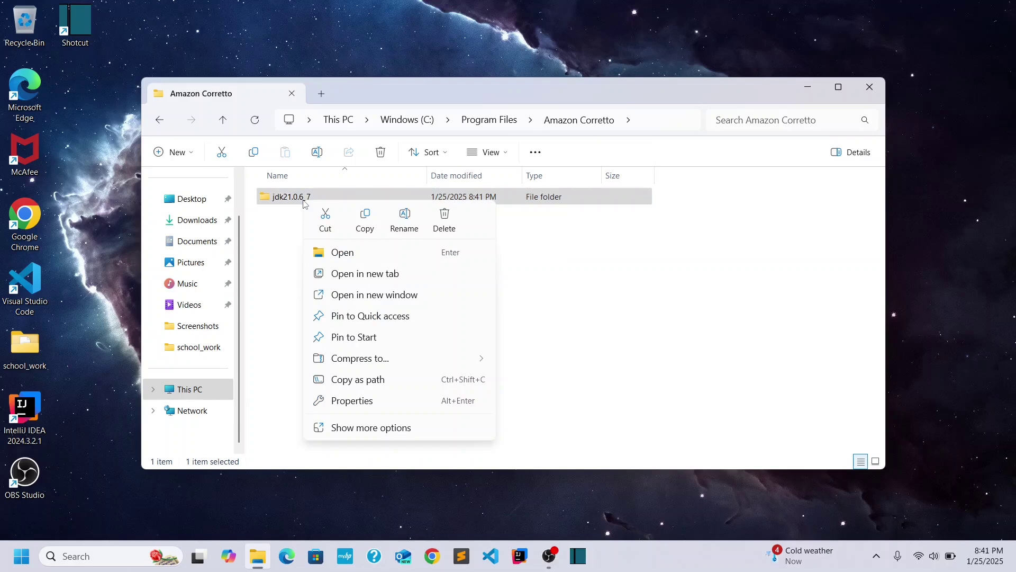
{"action": "left_click", "coordinate": [352, 380]}
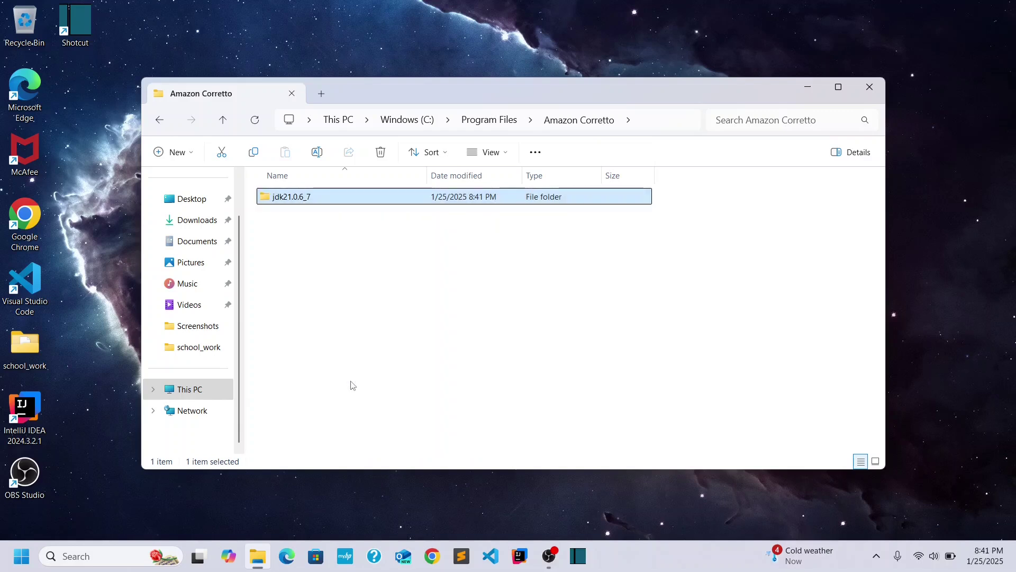
Step: Close File Explorer and open the Environment Variables dialog via a Windows search for 'environment'
{"action": "left_click", "coordinate": [871, 88]}
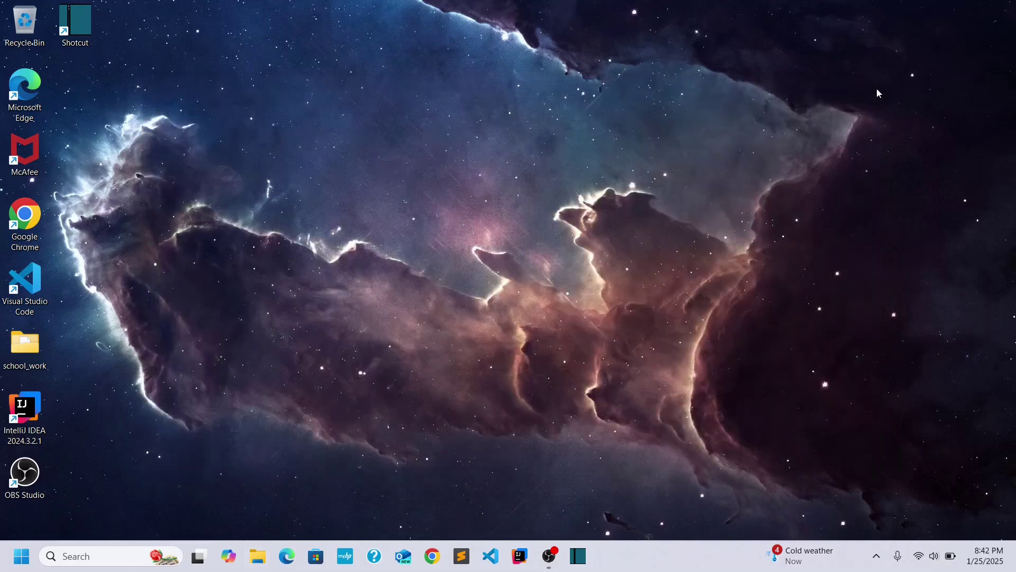
{"action": "left_click", "coordinate": [79, 557]}
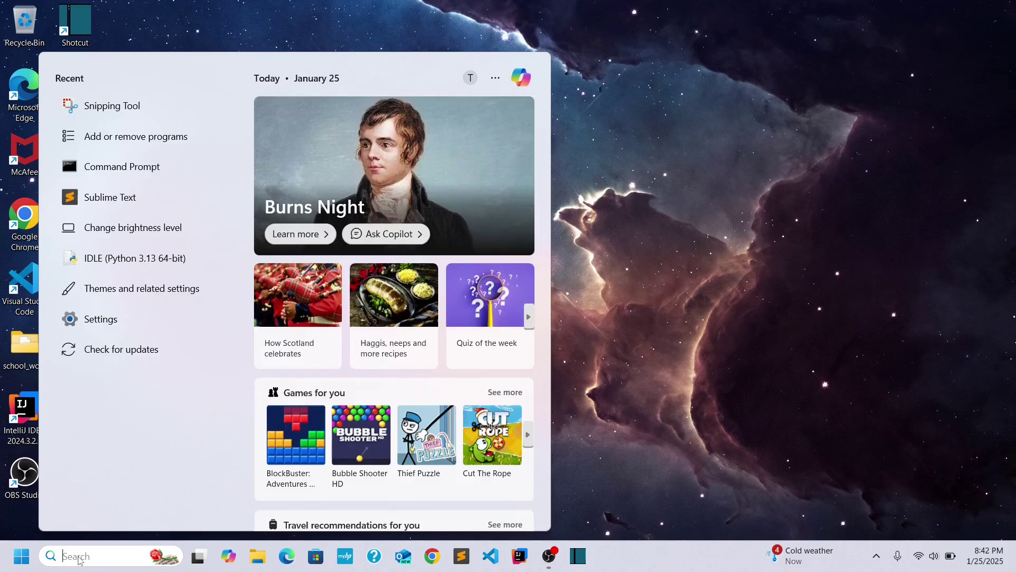
{"action": "type", "text": "eniva"}
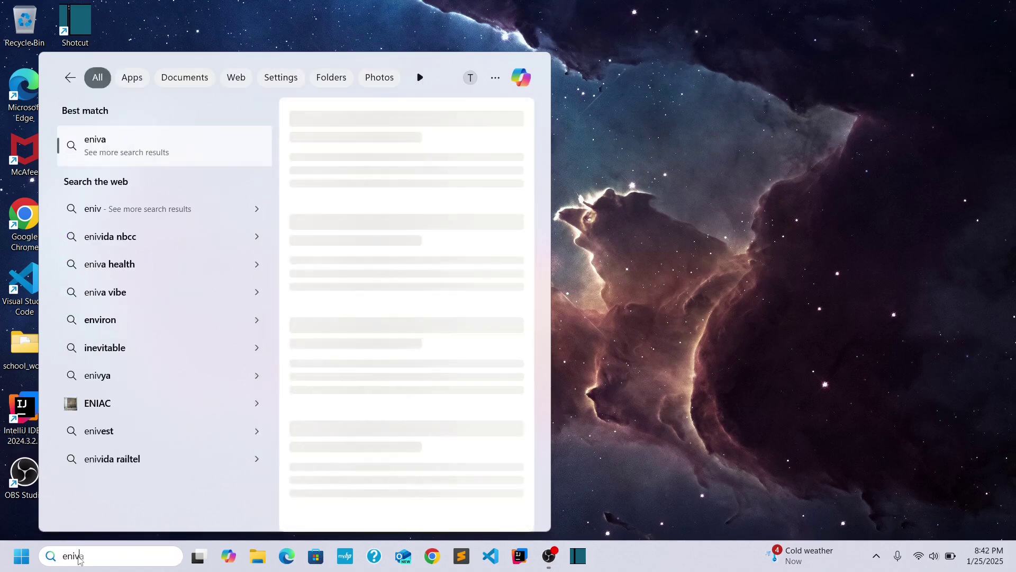
{"action": "key", "text": "BackSpace"}
{"action": "type", "text": "ro"}
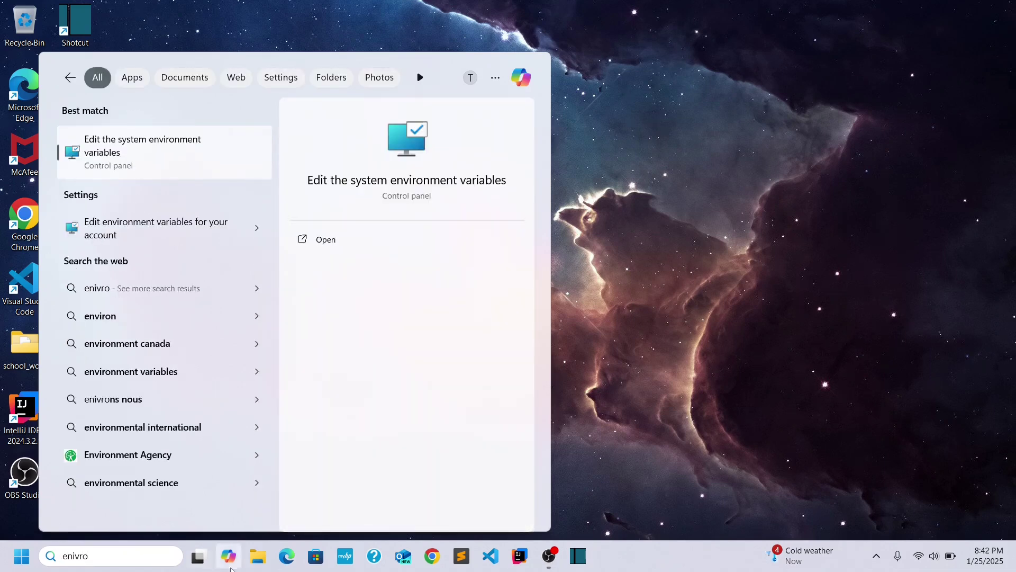
{"action": "left_click", "coordinate": [333, 240]}
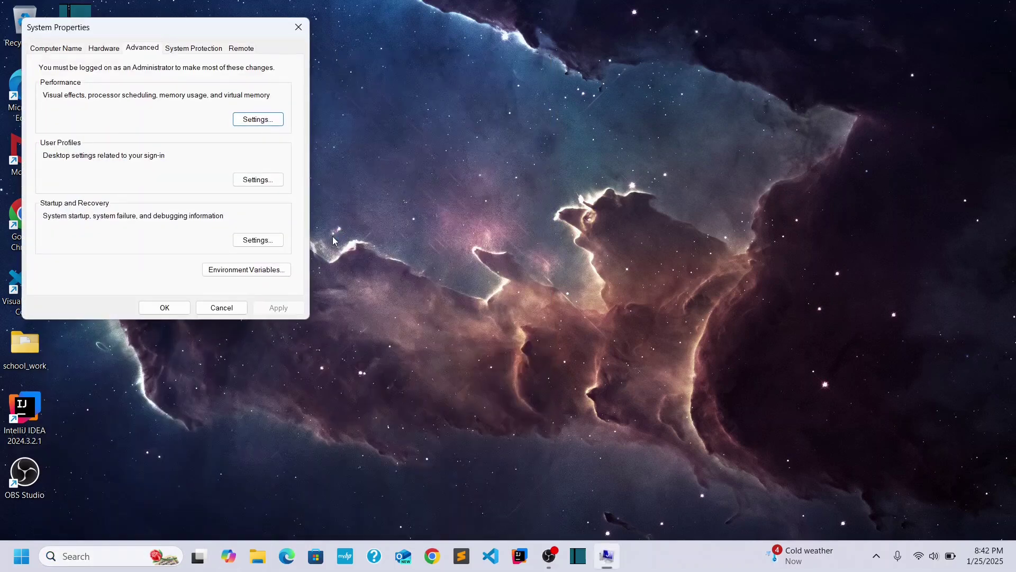
{"action": "left_click", "coordinate": [248, 275]}
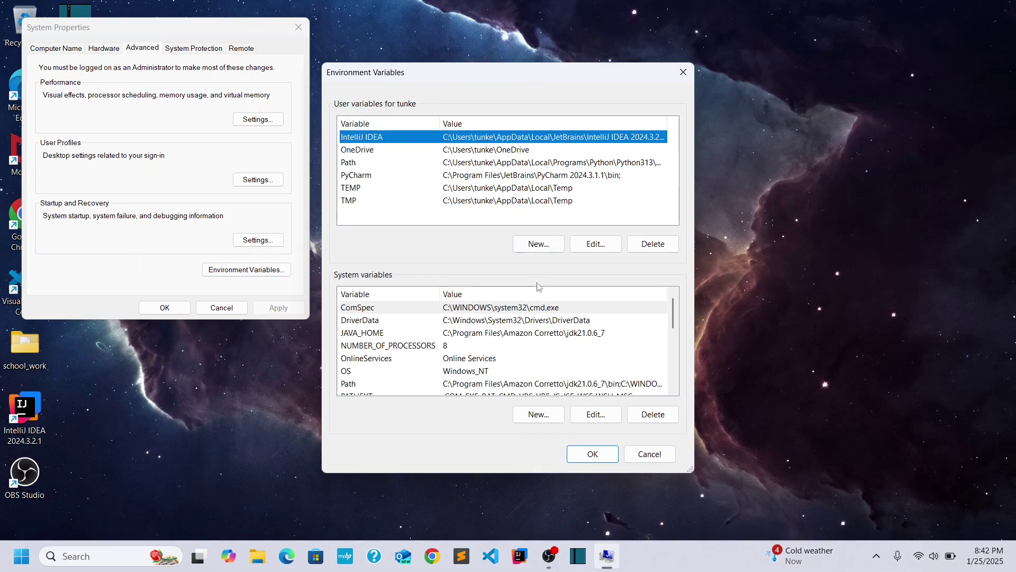
Step: Add user variable JAVA_HOME = C:\Program Files\Amazon Corretto\jdk21.0.6_7 and confirm all dialogs
{"action": "left_click", "coordinate": [538, 244]}
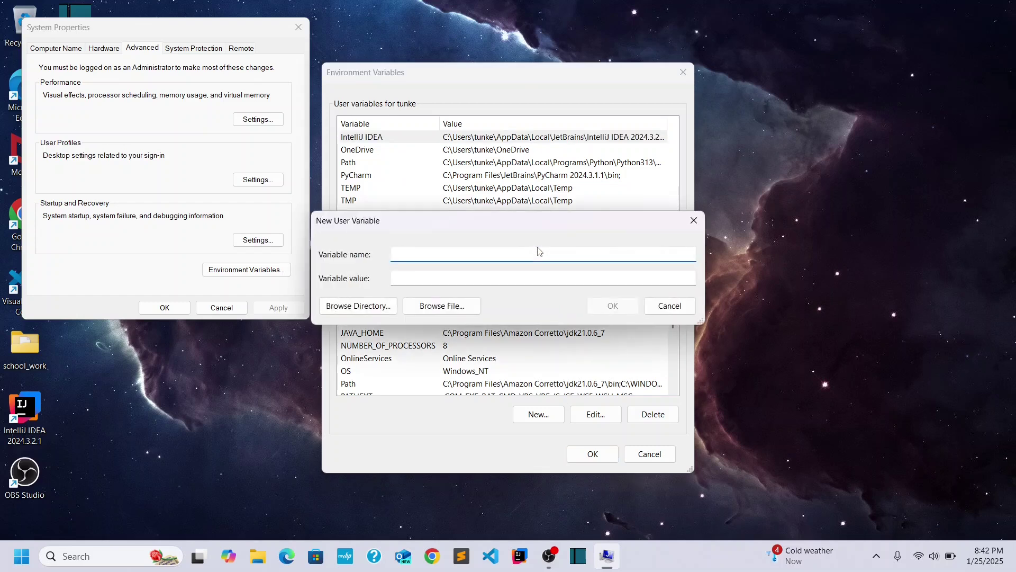
{"action": "type", "text": "JAVA_HOME"}
{"action": "left_click", "coordinate": [468, 277]}
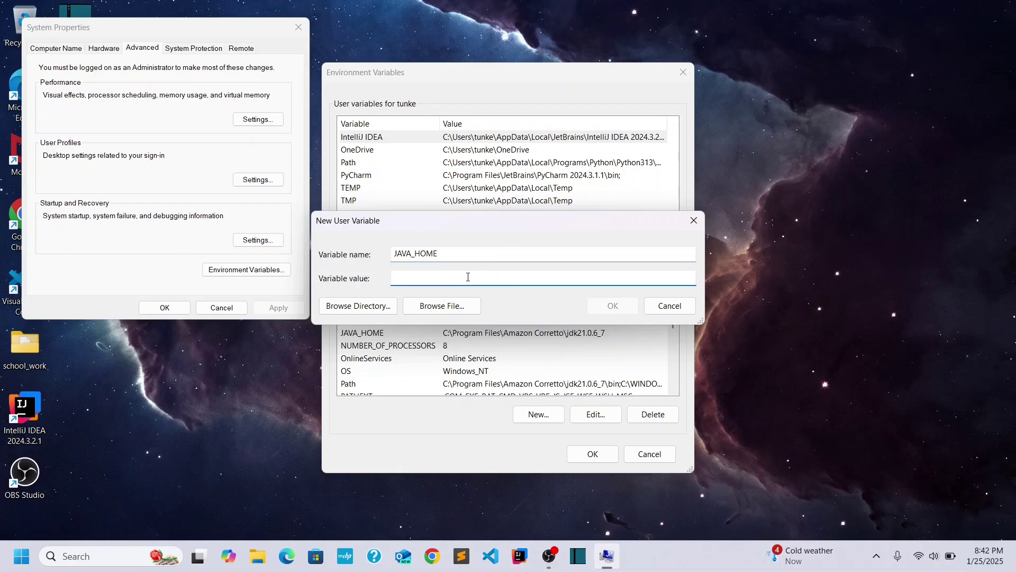
{"action": "key", "text": "ctrl+v"}
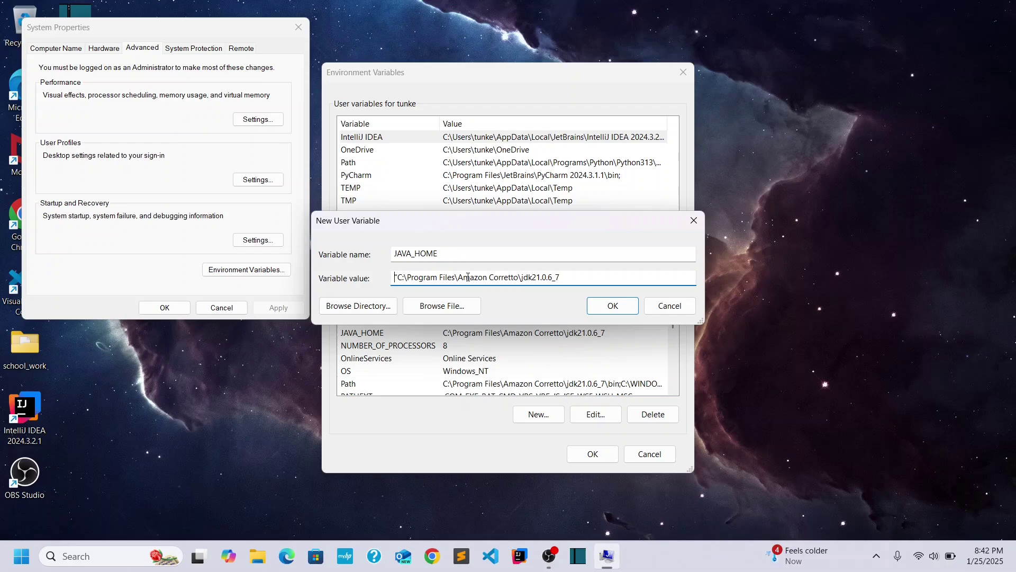
{"action": "key", "text": "BackSpace"}
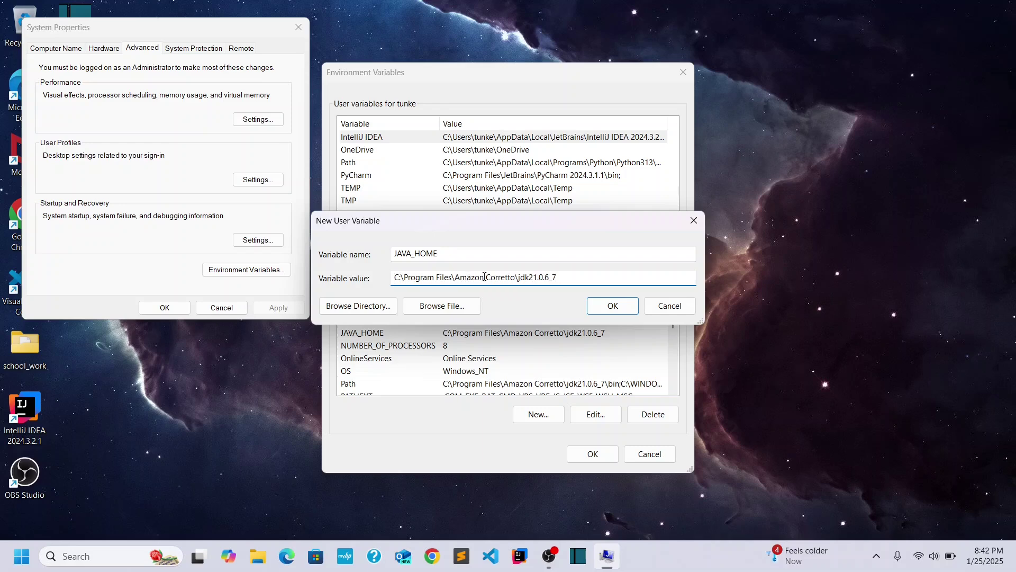
{"action": "left_click", "coordinate": [609, 306]}
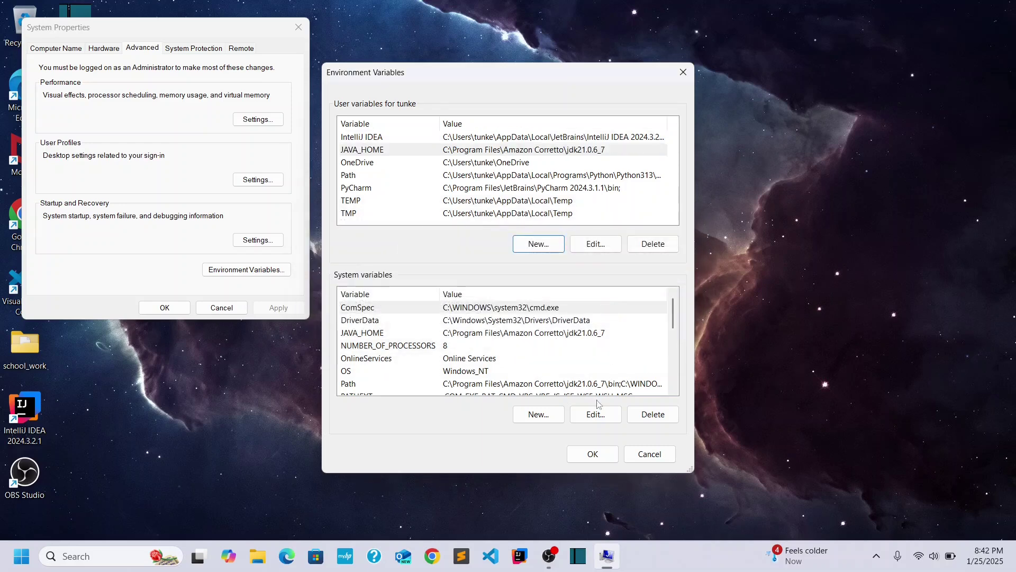
{"action": "left_click", "coordinate": [593, 453]}
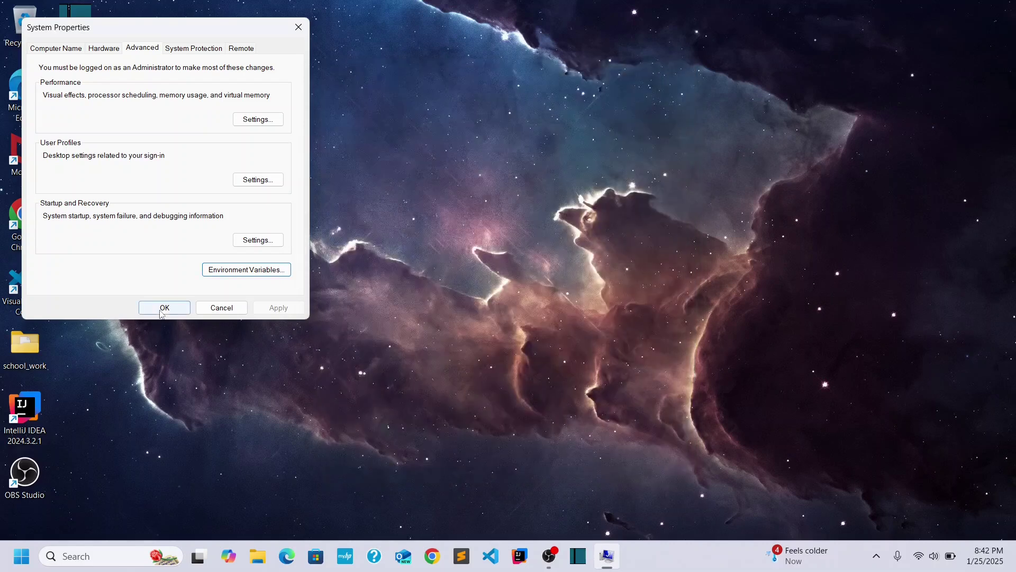
{"action": "left_click", "coordinate": [163, 308]}
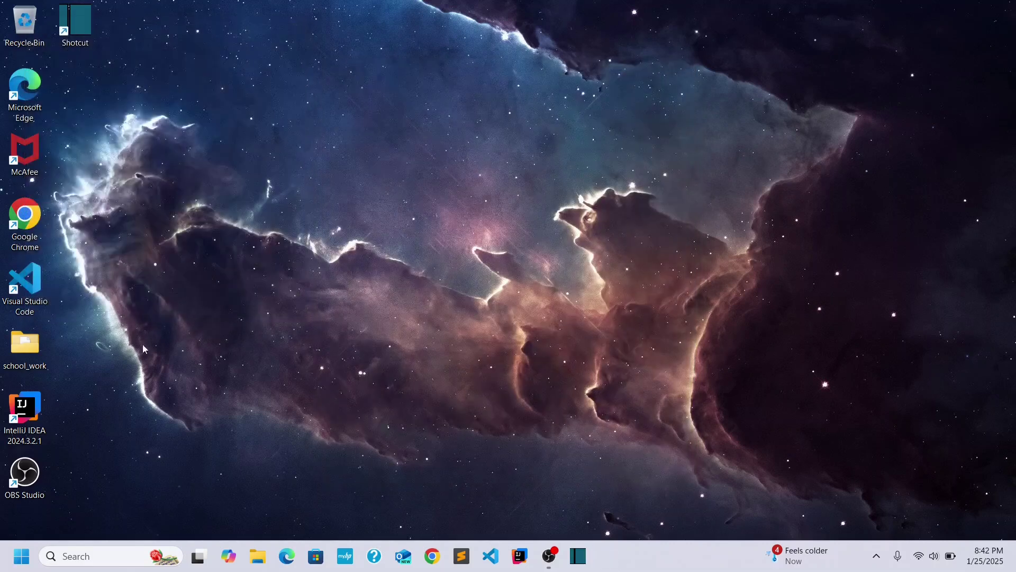
Step: Reopen Environment Variables and edit the system Path variable
{"action": "left_click", "coordinate": [76, 554]}
{"action": "type", "text": "en"}
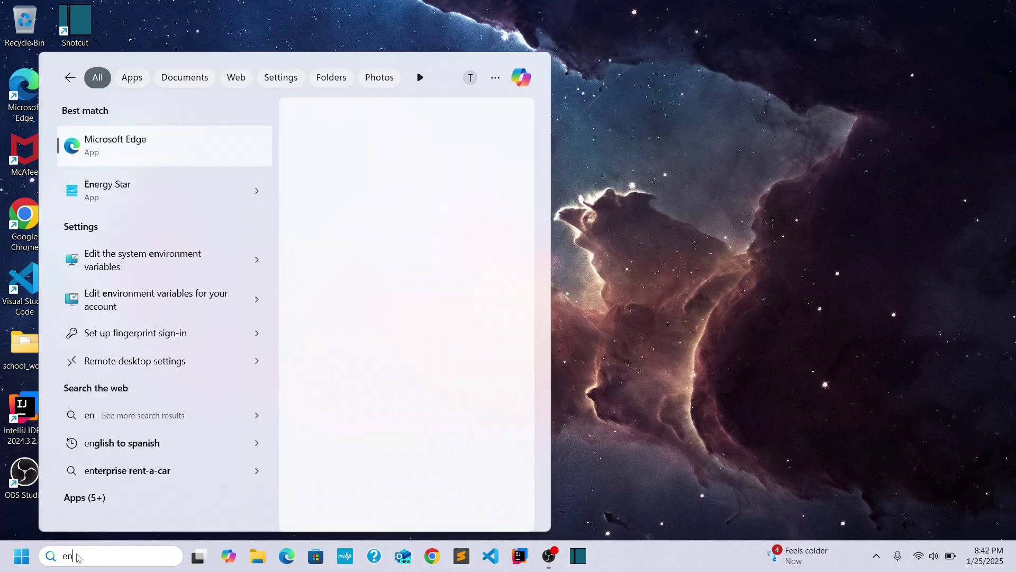
{"action": "type", "text": "vi"}
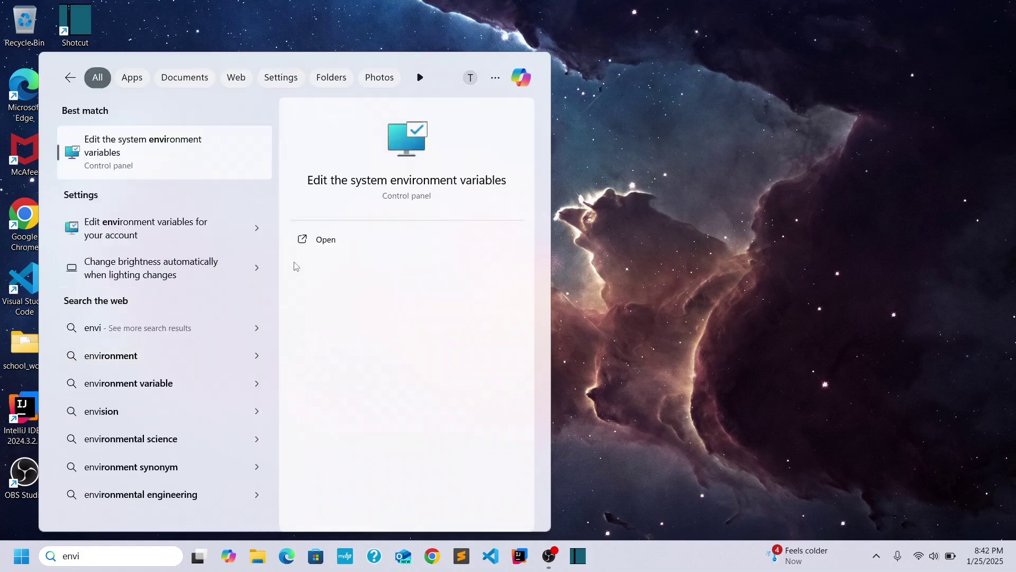
{"action": "left_click", "coordinate": [339, 240]}
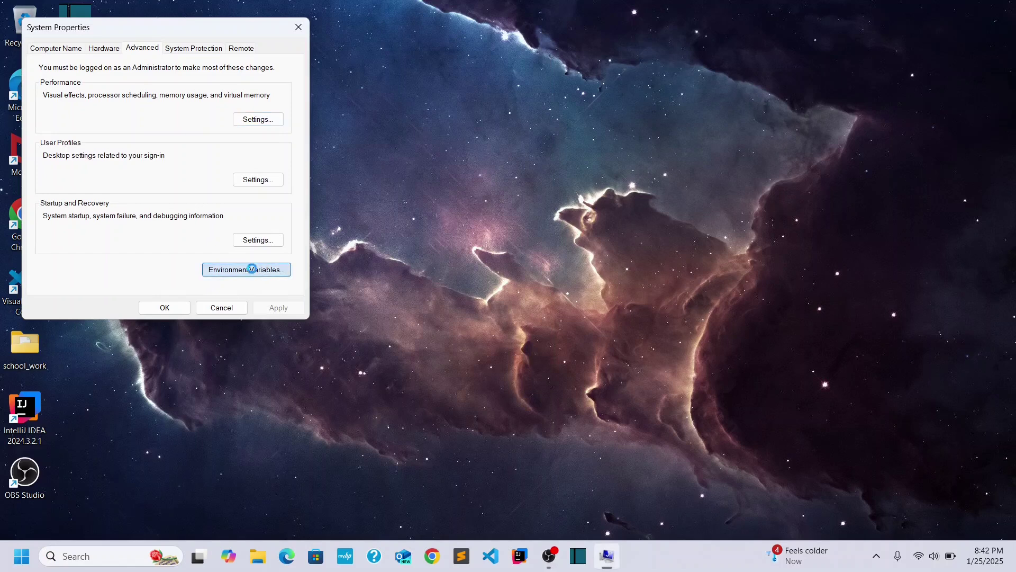
{"action": "left_click", "coordinate": [254, 271]}
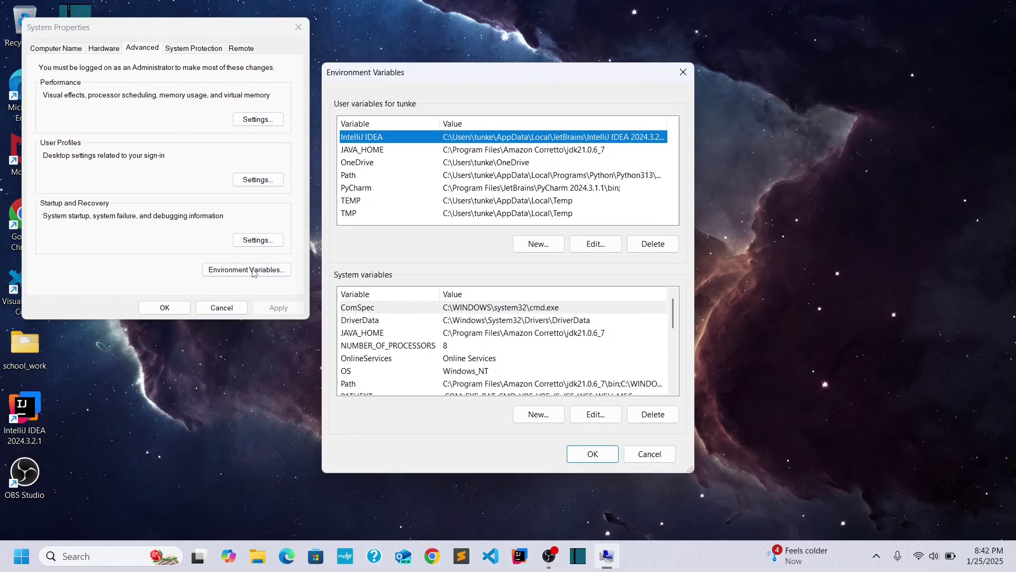
{"action": "left_click", "coordinate": [354, 384]}
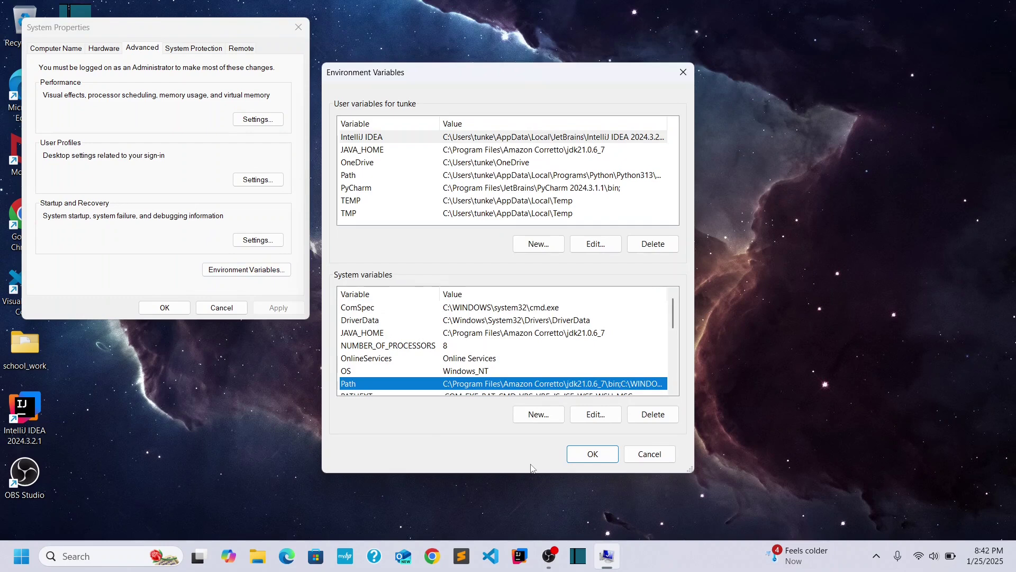
{"action": "left_click", "coordinate": [599, 415]}
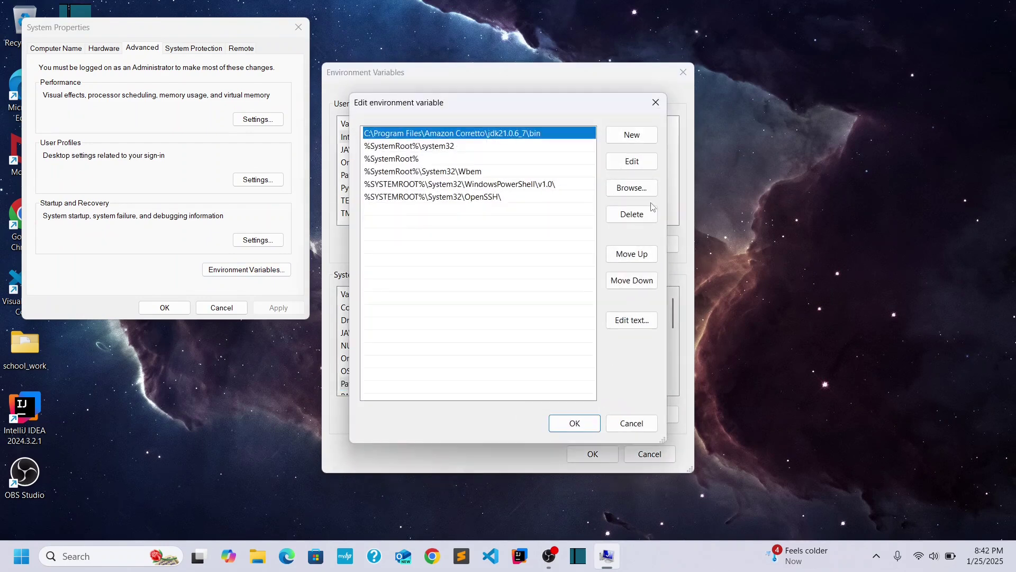
Step: Add C:\Program Files\Amazon Corretto\jdk21.0.6_7\bin to Path and confirm all dialogs
{"action": "left_click", "coordinate": [630, 137]}
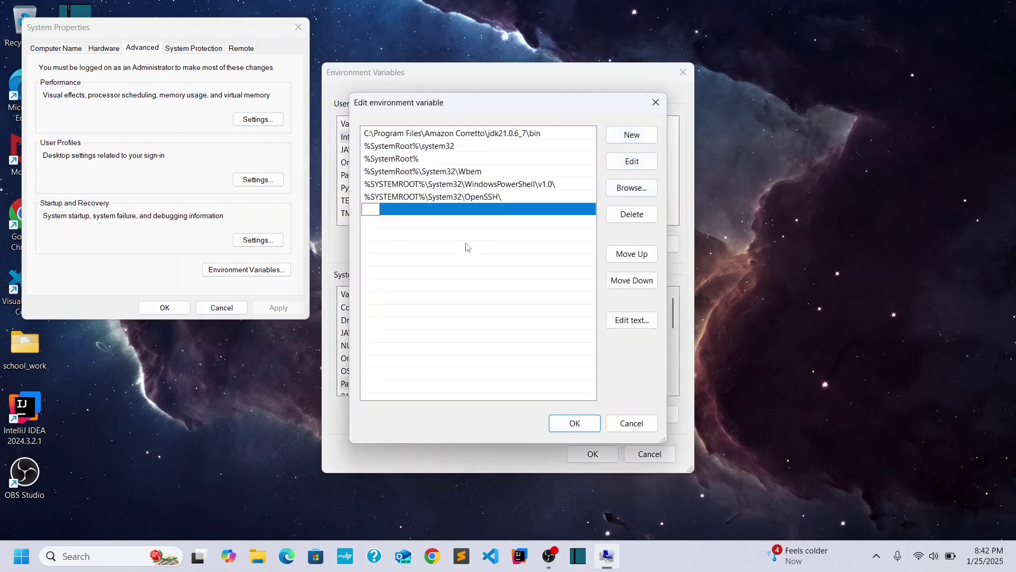
{"action": "type", "text": "\"C:\\Program Files\\Amazon Corretto\\jdk21.0.6_7\""}
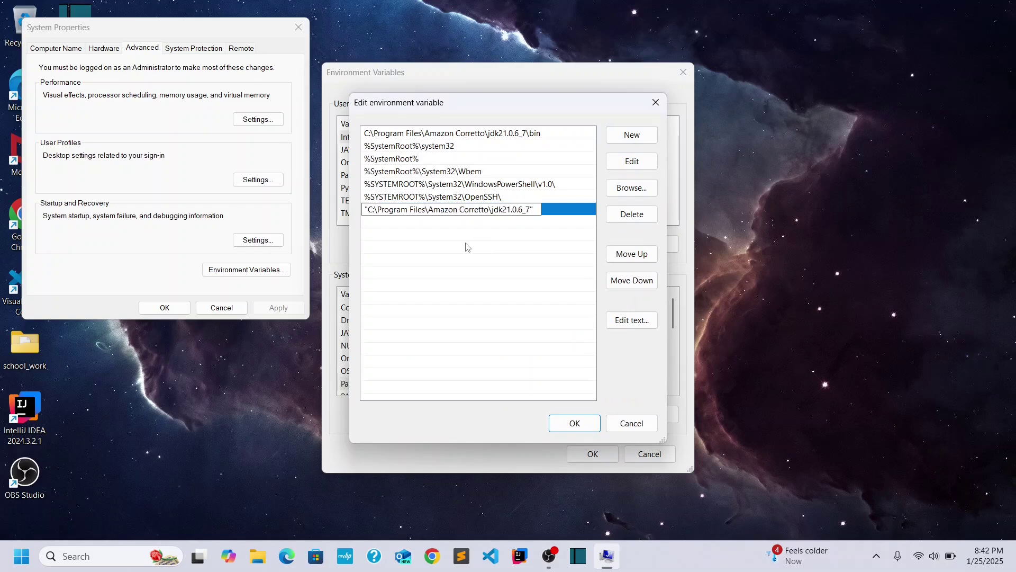
{"action": "key", "text": "BackSpace"}
{"action": "type", "text": "\\bin"}
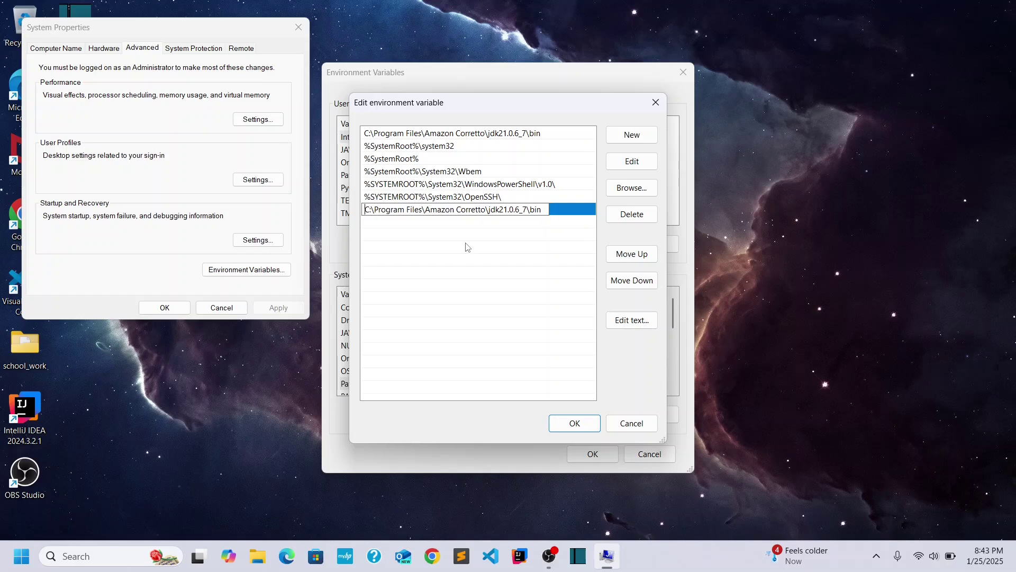
{"action": "left_click", "coordinate": [572, 423]}
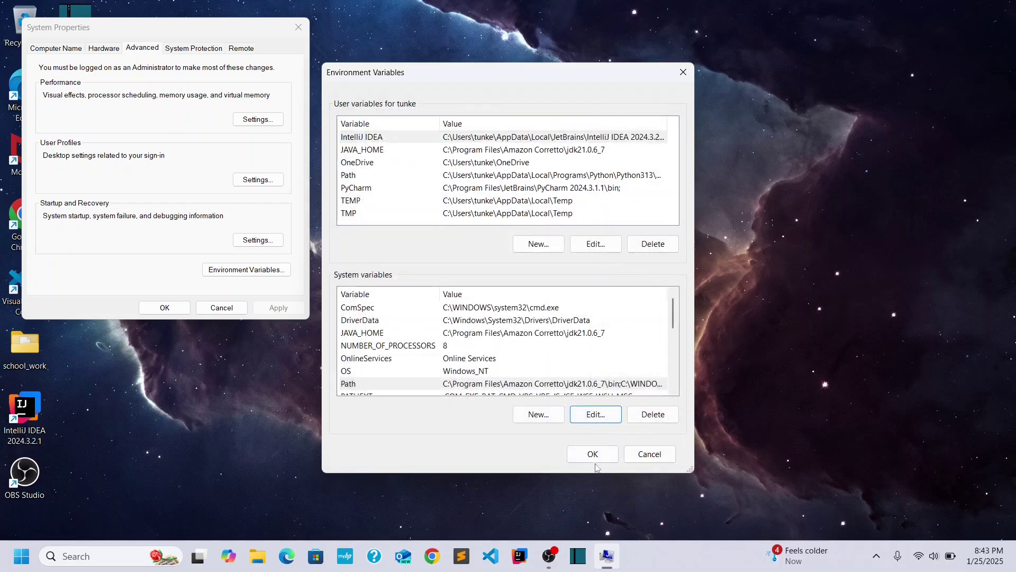
{"action": "left_click", "coordinate": [596, 460]}
{"action": "left_click", "coordinate": [165, 307]}
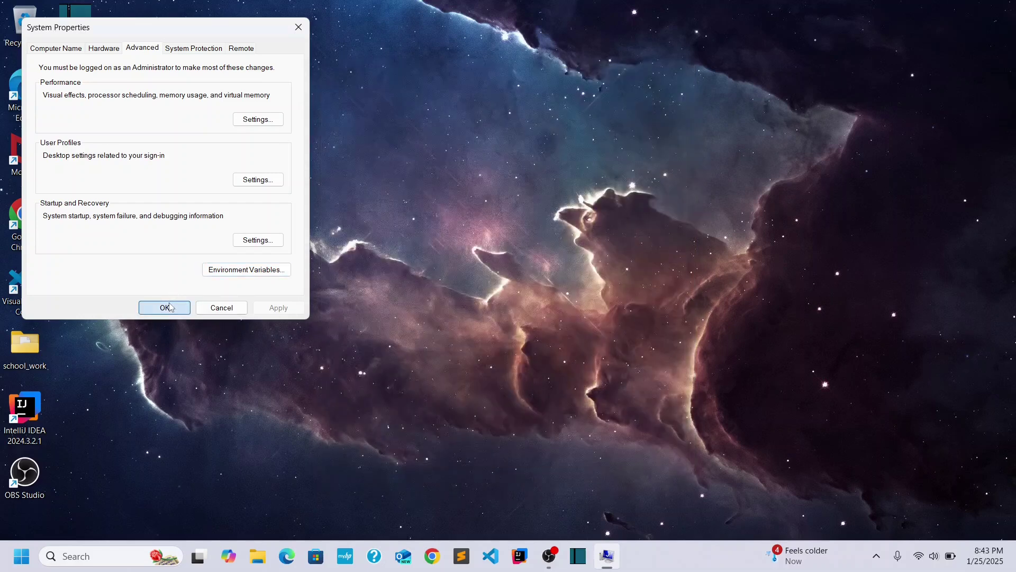
{"action": "left_click", "coordinate": [87, 559]}
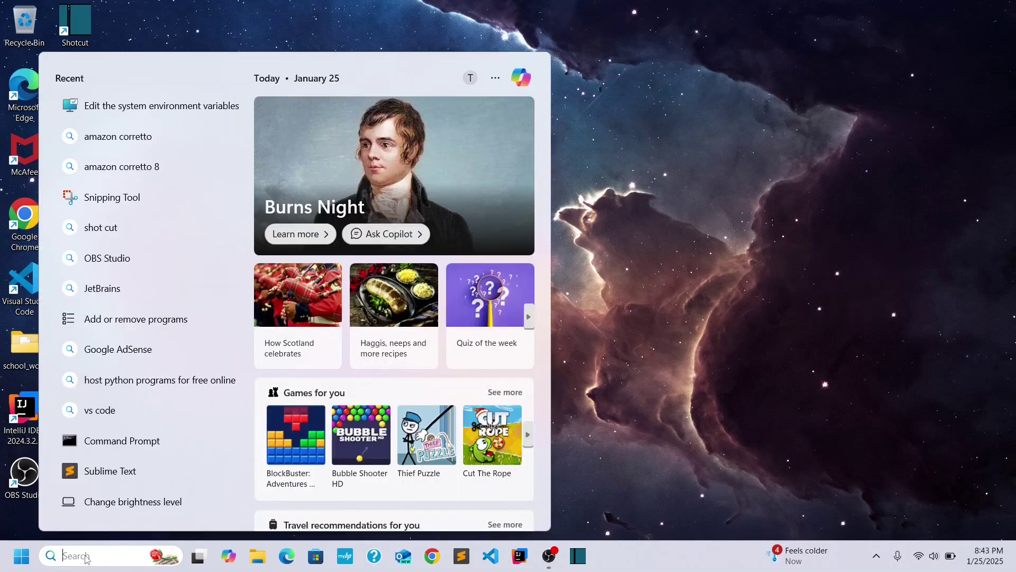
{"action": "type", "text": "cmd"}
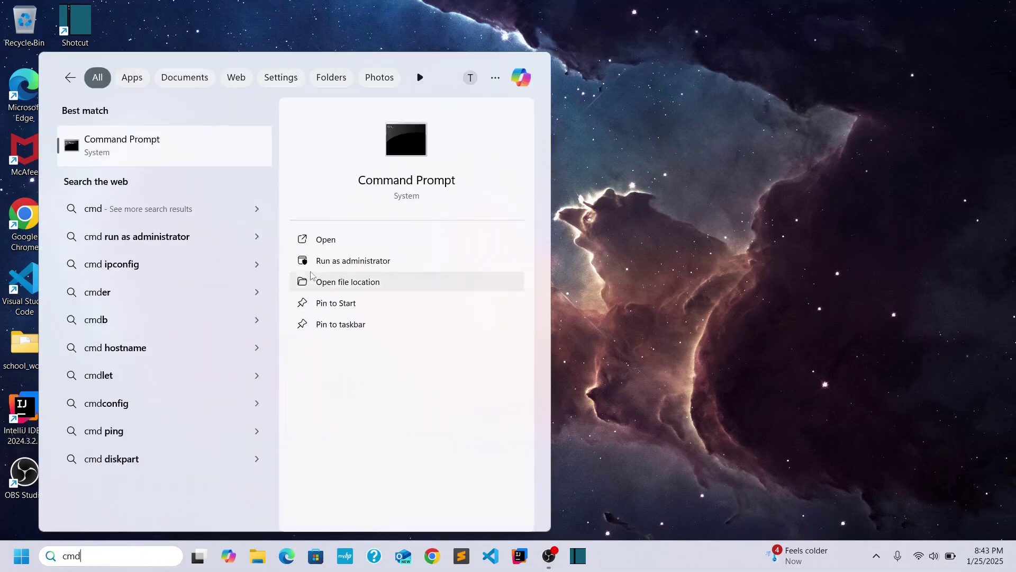
{"action": "left_click", "coordinate": [336, 241]}
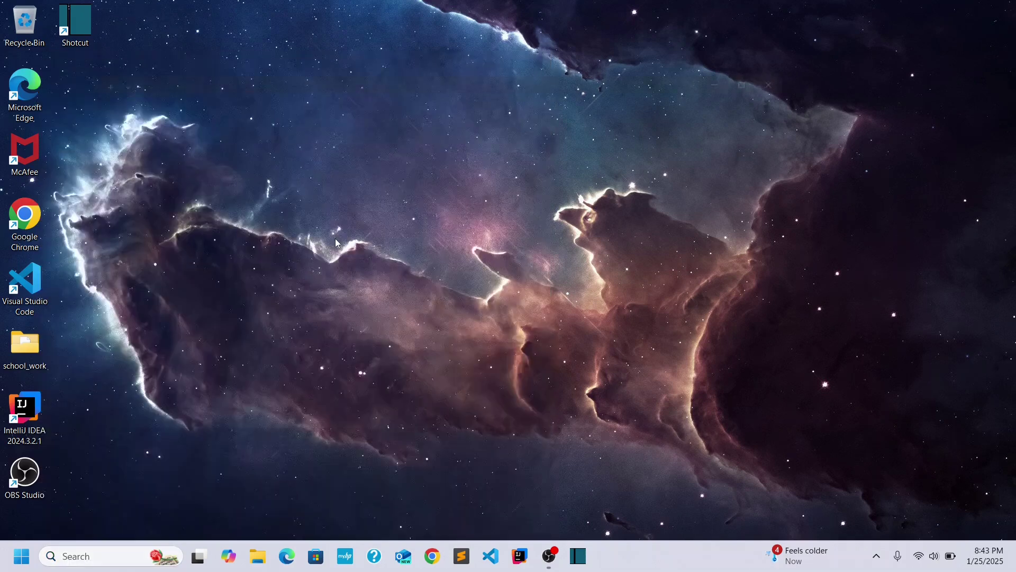
{"action": "type", "text": "jav "}
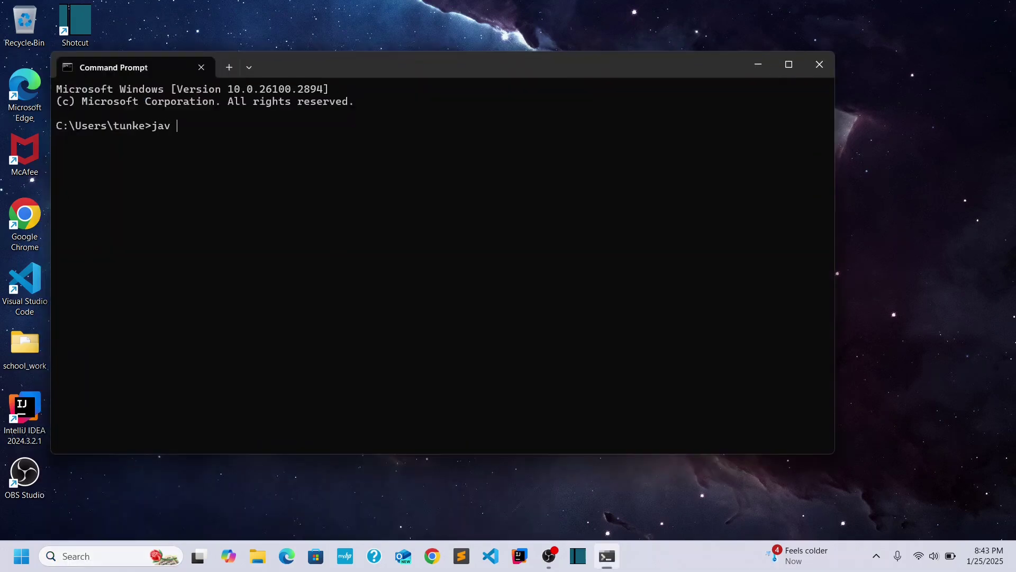
{"action": "type", "text": "a -version"}
{"action": "key", "text": "Return"}
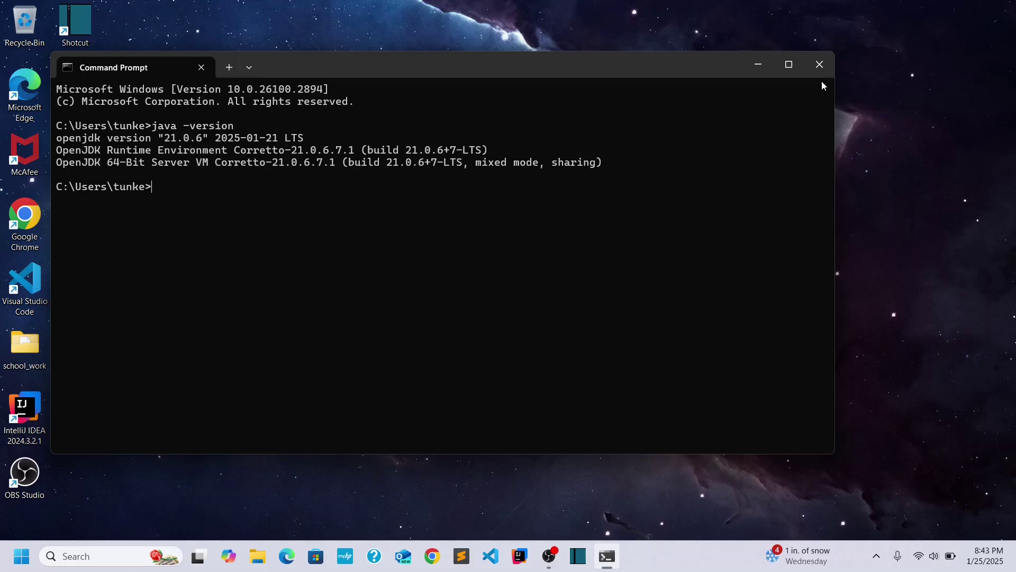
{"action": "left_click", "coordinate": [824, 65]}
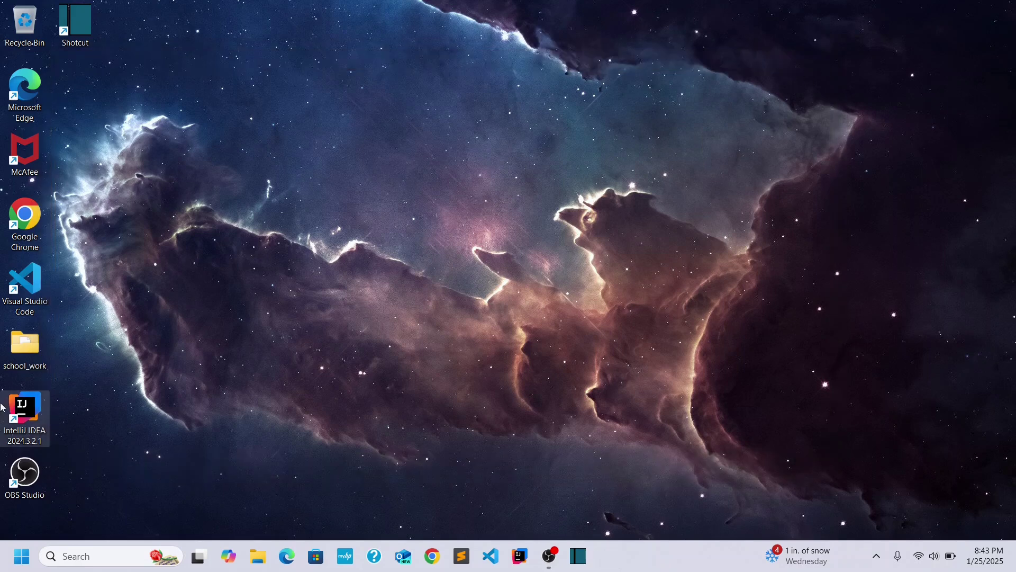
Step: Launch IntelliJ IDEA and start a new Java project using the Amazon Corretto 21.0.6 JDK
{"action": "double_click", "coordinate": [22, 407]}
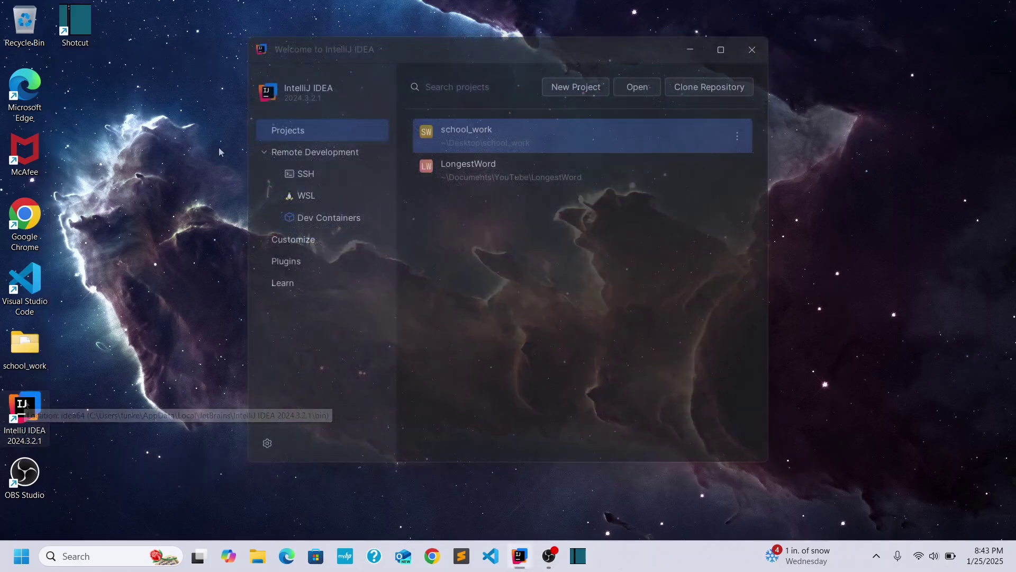
{"action": "left_click", "coordinate": [580, 87]}
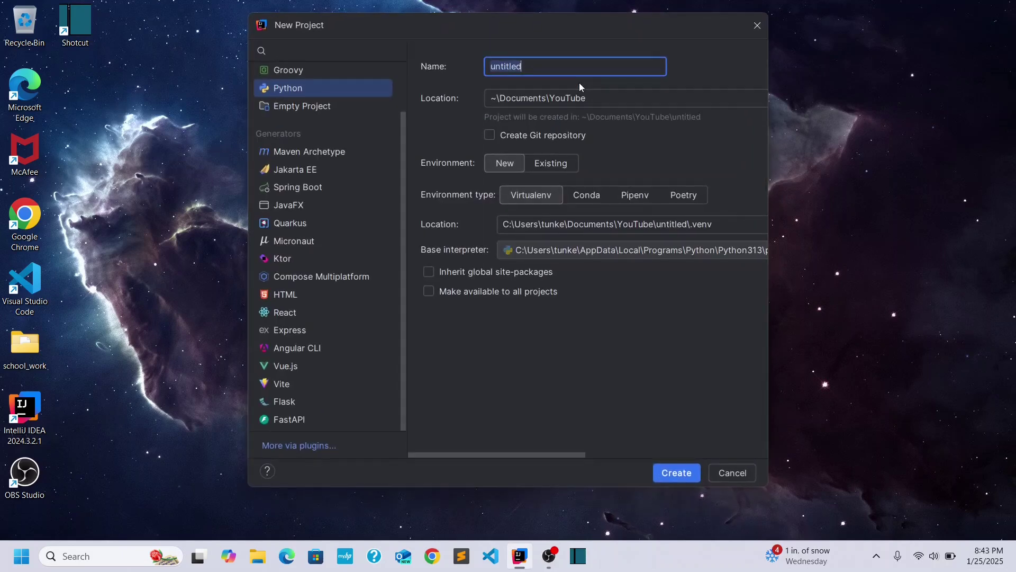
{"action": "scroll", "coordinate": [310, 156], "scroll_direction": "up", "scroll_amount": 2}
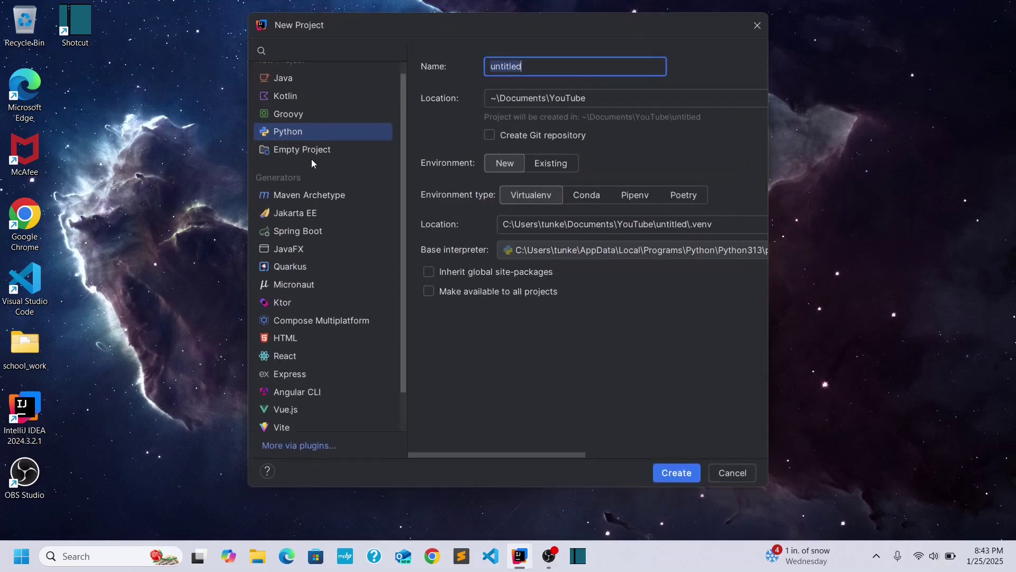
{"action": "left_click", "coordinate": [288, 92]}
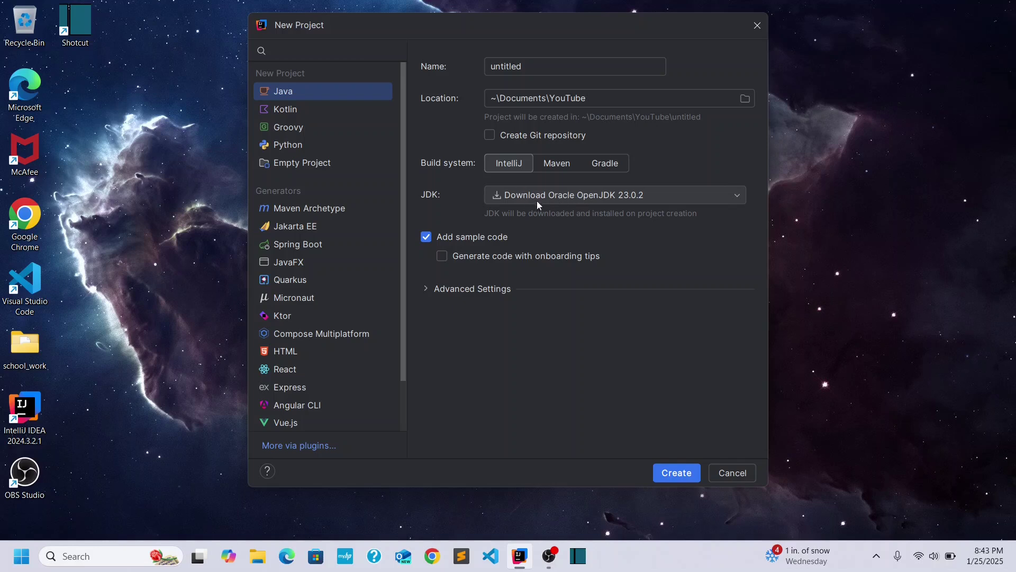
{"action": "left_click", "coordinate": [739, 195]}
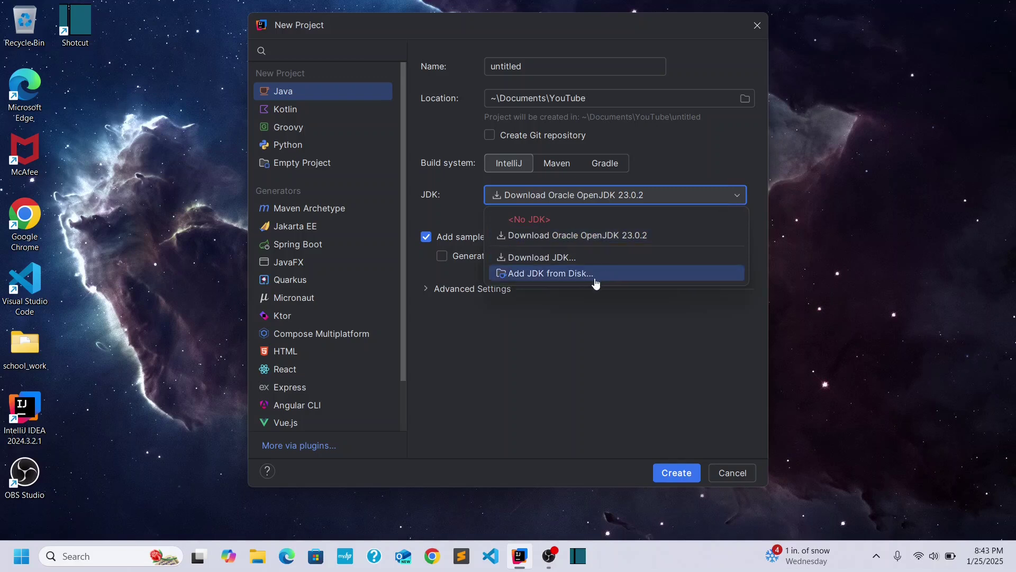
{"action": "left_click", "coordinate": [598, 273]}
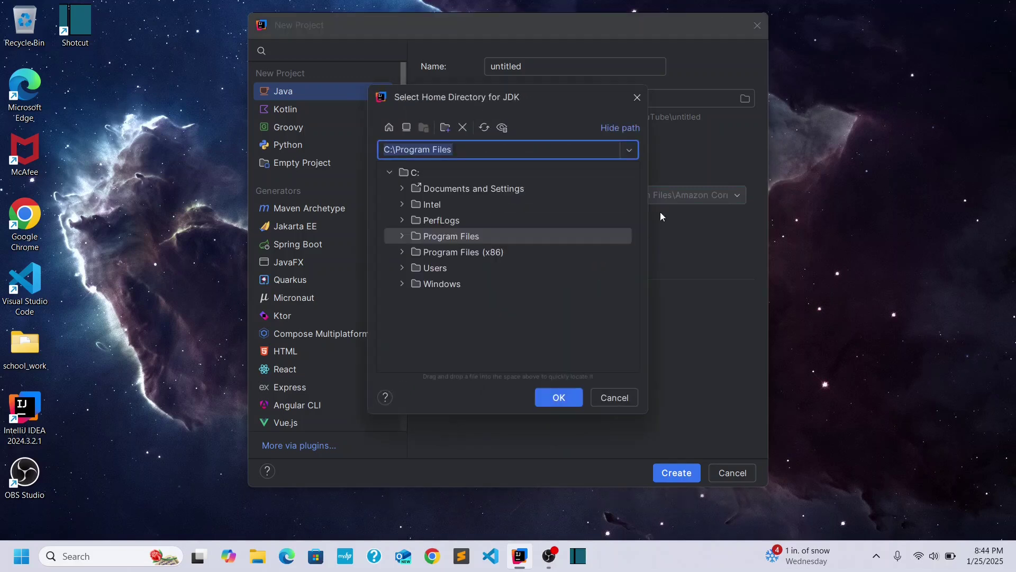
{"action": "left_click", "coordinate": [627, 400]}
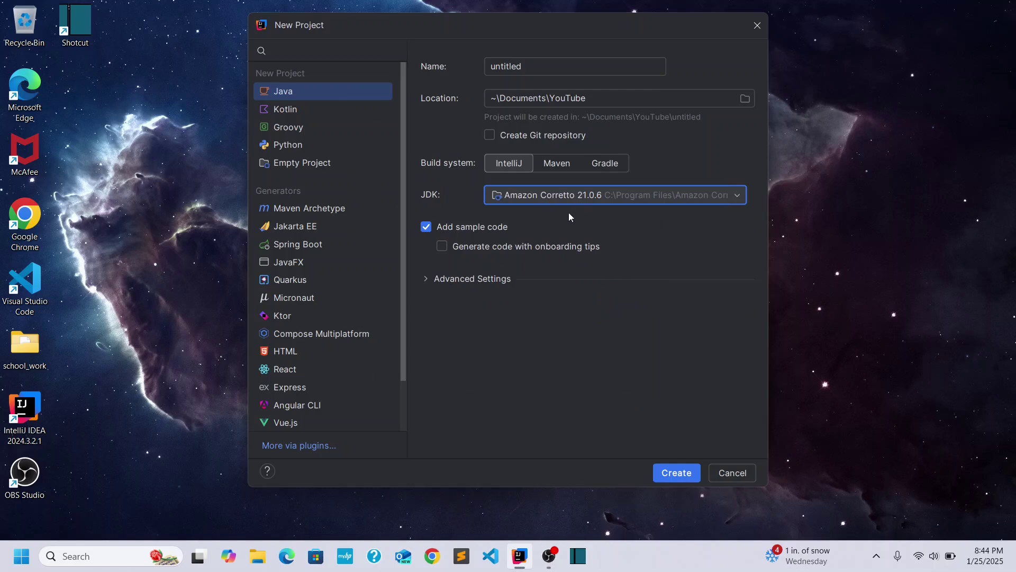
Step: Name the project CorrettoProject and create it
{"action": "left_click", "coordinate": [538, 75]}
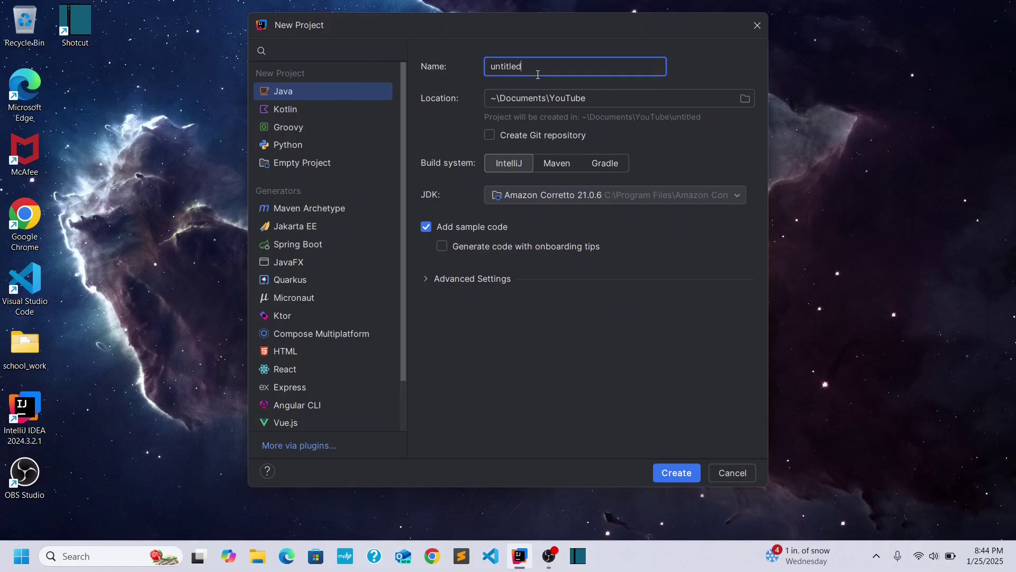
{"action": "key", "text": "BackSpace"}
{"action": "key", "text": "BackSpace"}
{"action": "key", "text": "BackSpace"}
{"action": "key", "text": "BackSpace"}
{"action": "key", "text": "BackSpace"}
{"action": "key", "text": "BackSpace"}
{"action": "key", "text": "BackSpace"}
{"action": "key", "text": "BackSpace"}
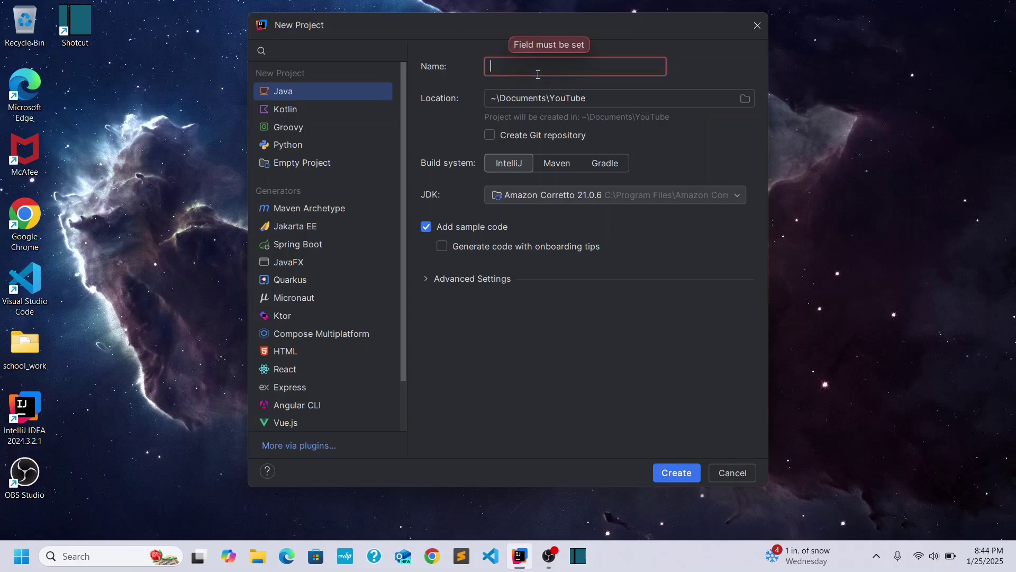
{"action": "type", "text": "Corr"}
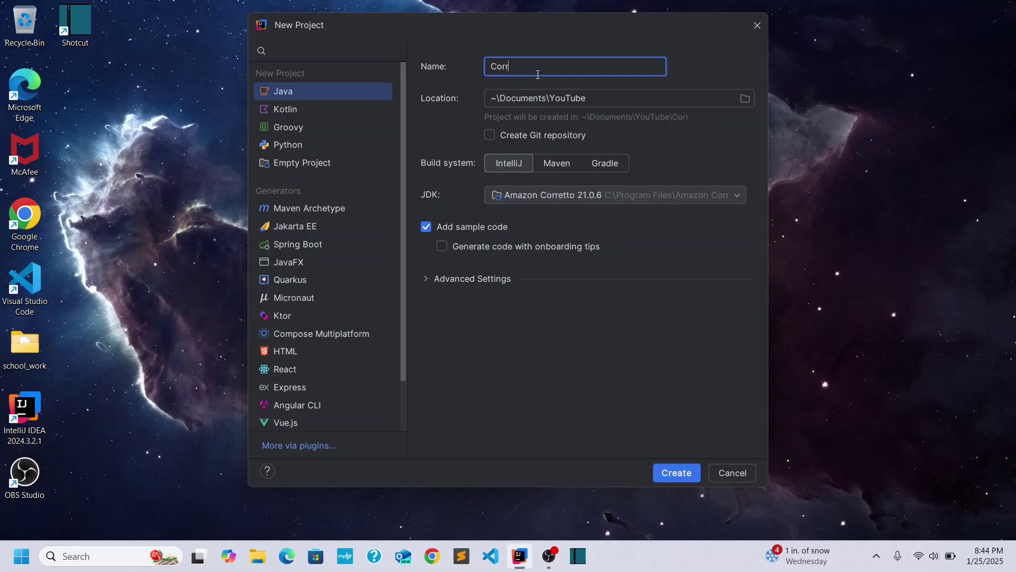
{"action": "type", "text": "ettoProject"}
{"action": "left_click", "coordinate": [676, 472]}
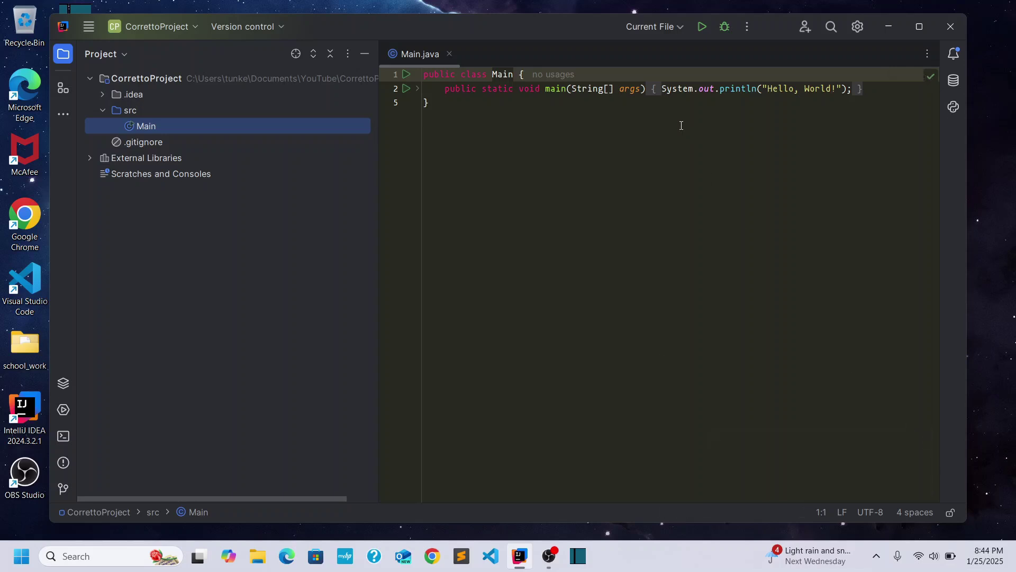
Step: Put println on its own line, replace 'World!' with a person's name, and run Main.java
{"action": "left_click", "coordinate": [662, 91]}
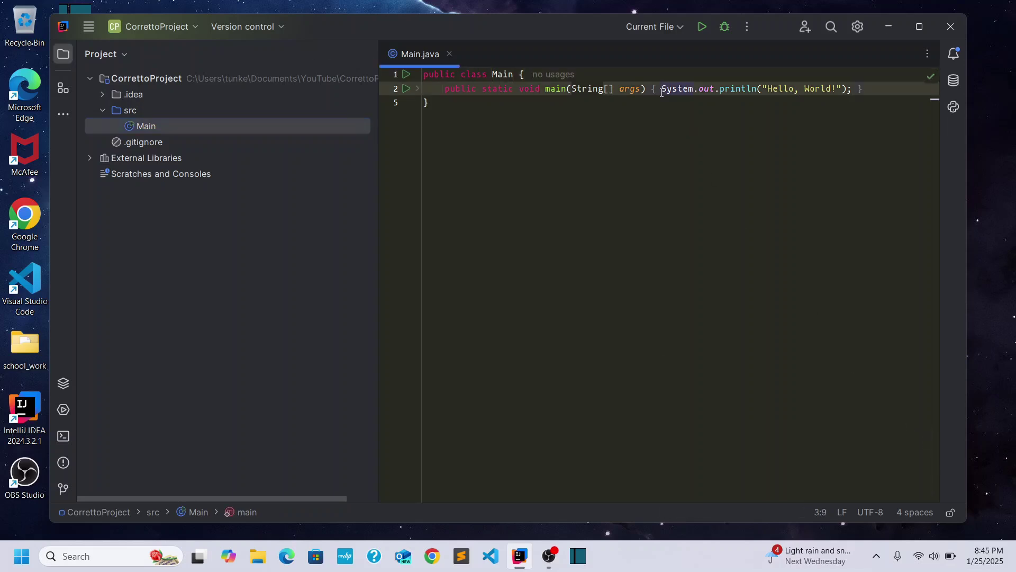
{"action": "key", "text": "Return"}
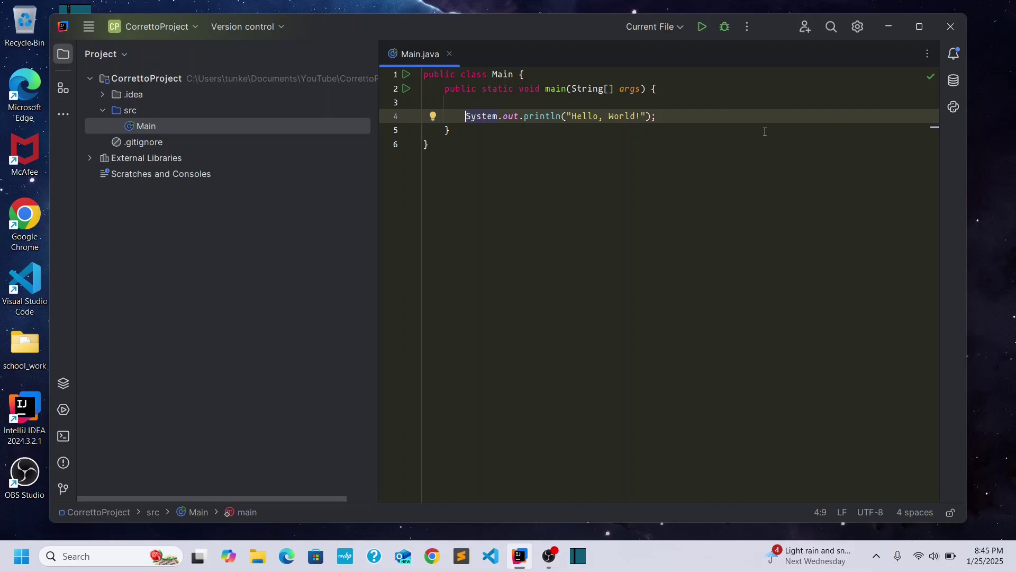
{"action": "left_click", "coordinate": [641, 116]}
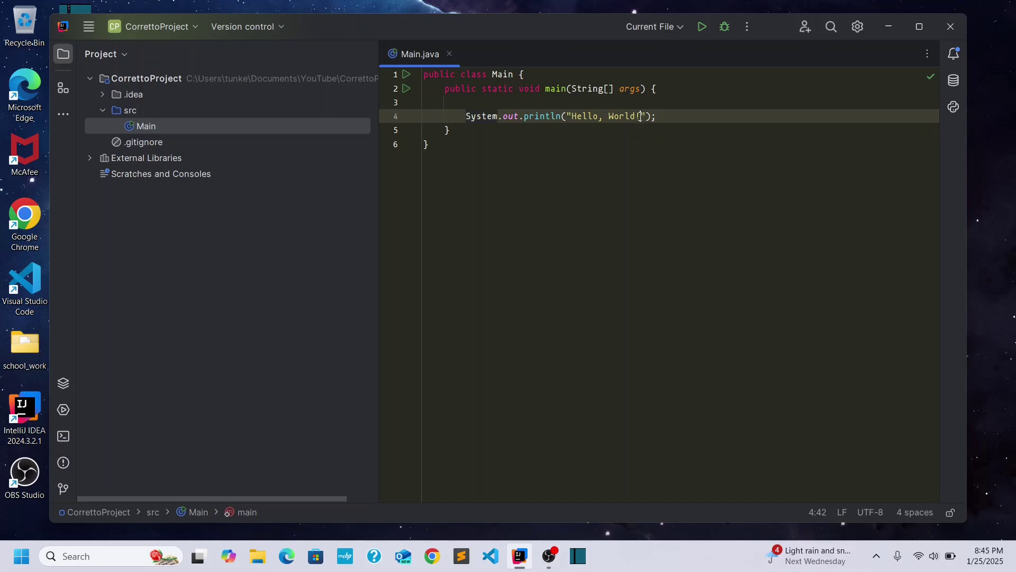
{"action": "key", "text": "BackSpace"}
{"action": "key", "text": "BackSpace"}
{"action": "key", "text": "BackSpace"}
{"action": "key", "text": "BackSpace"}
{"action": "key", "text": "BackSpace"}
{"action": "key", "text": "BackSpace"}
{"action": "type", "text": "Tim"}
{"action": "left_click", "coordinate": [701, 27]}
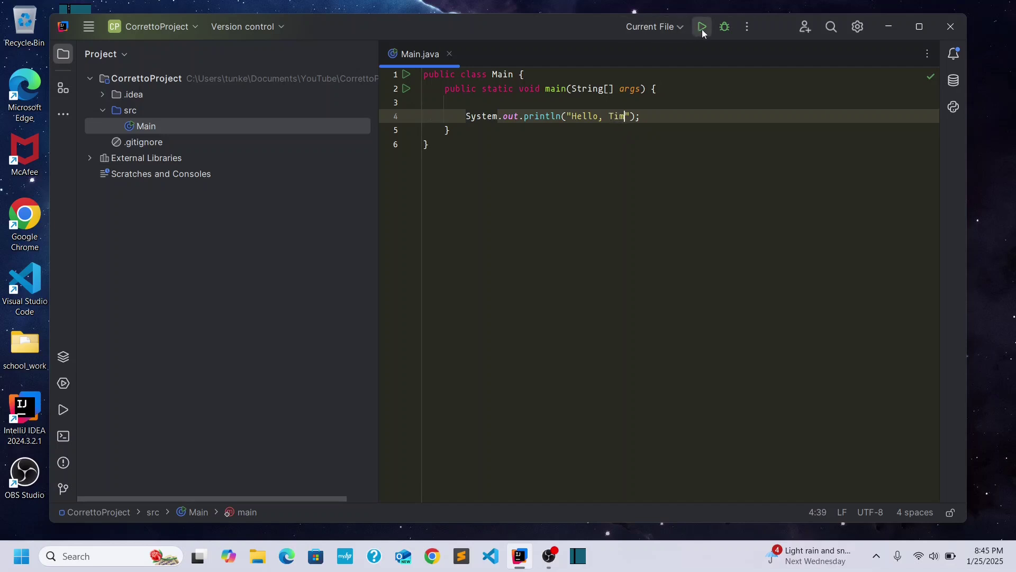